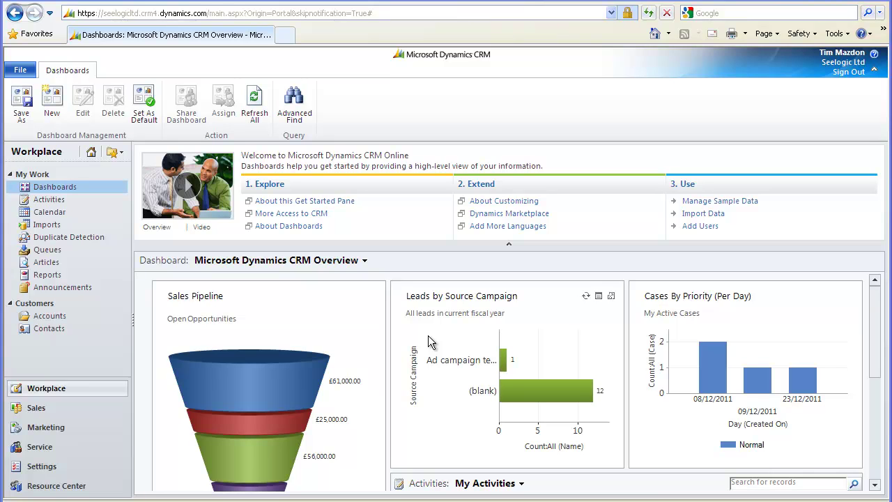
- Create a unit group named Bottles with the primary unit 1 Bottle in the product catalog settings
{"action": "left_click", "coordinate": [37, 466]}
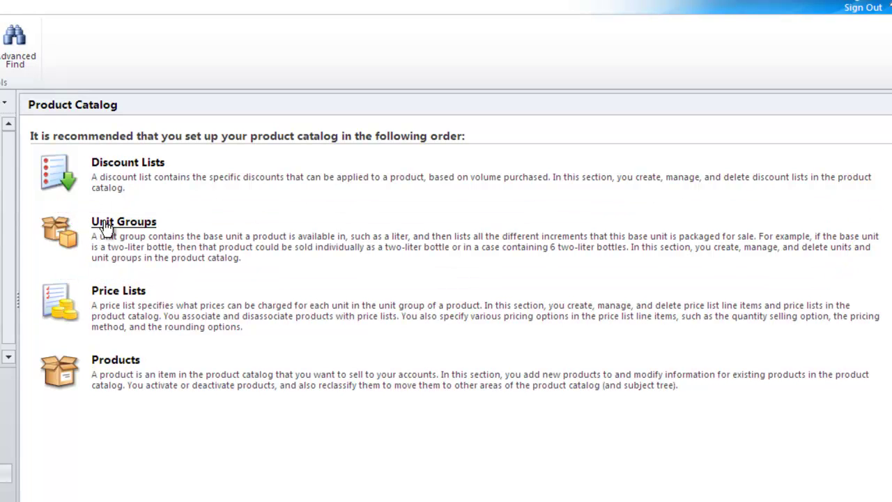
{"action": "left_click", "coordinate": [105, 224]}
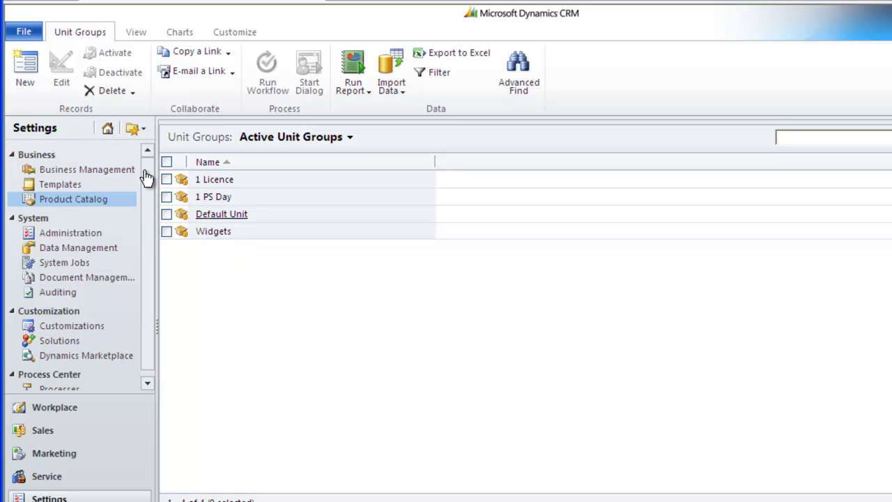
{"action": "left_click", "coordinate": [31, 71]}
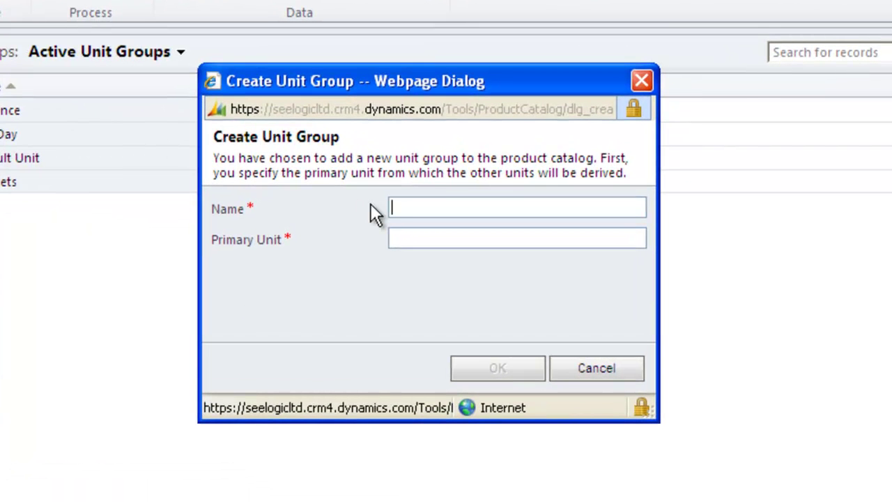
{"action": "type", "text": "Bottles"}
{"action": "left_click", "coordinate": [434, 239]}
{"action": "type", "text": "1 Bo"}
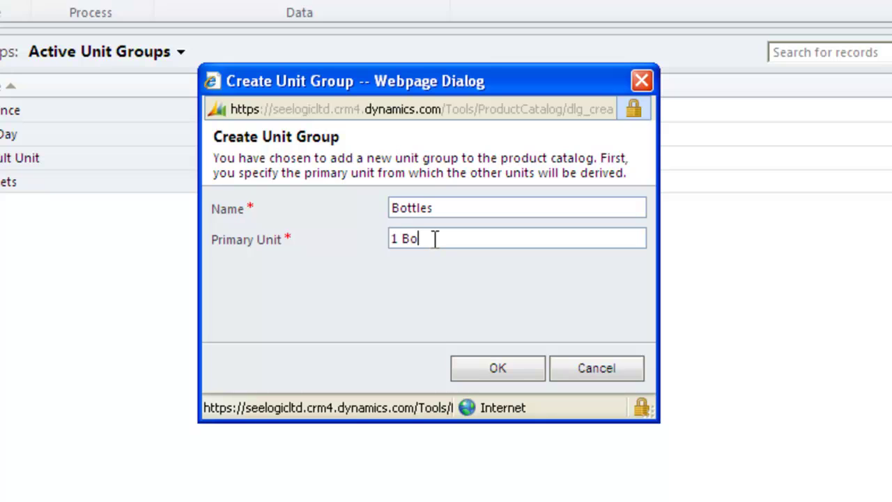
{"action": "type", "text": "ttles"}
{"action": "key", "text": "BackSpace"}
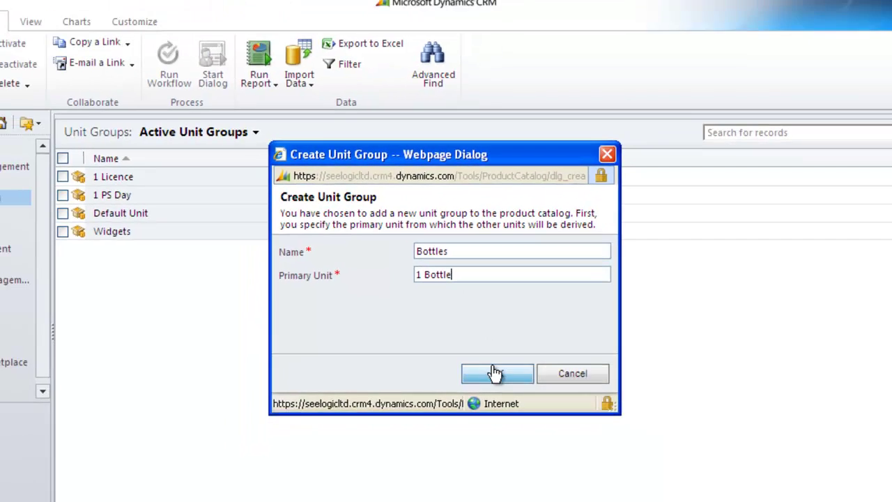
{"action": "left_click", "coordinate": [494, 373]}
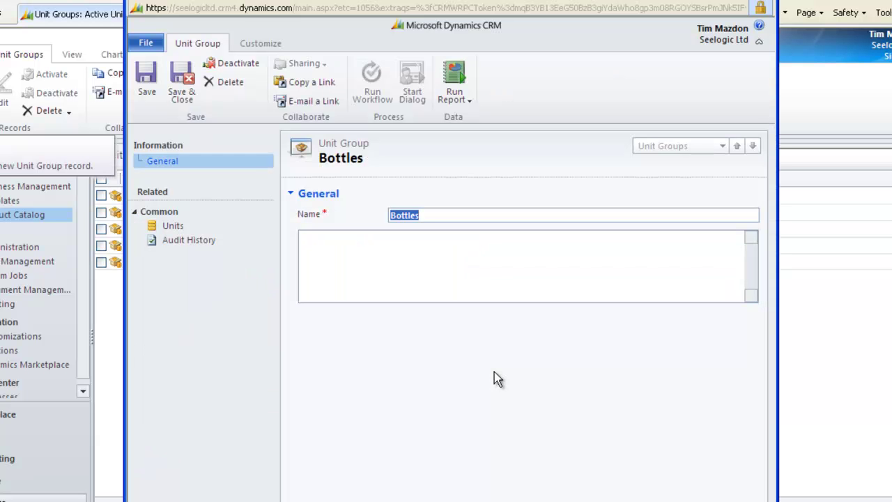
- Add a unit named 20 Bottle Pack to the Bottles unit group, with quantity 20 and base unit 1 Bottle
{"action": "left_click", "coordinate": [174, 227]}
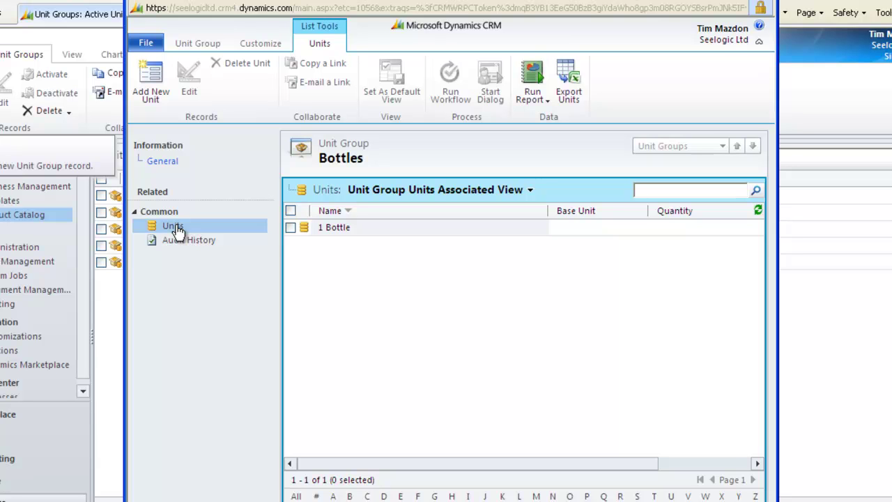
{"action": "left_click", "coordinate": [151, 83]}
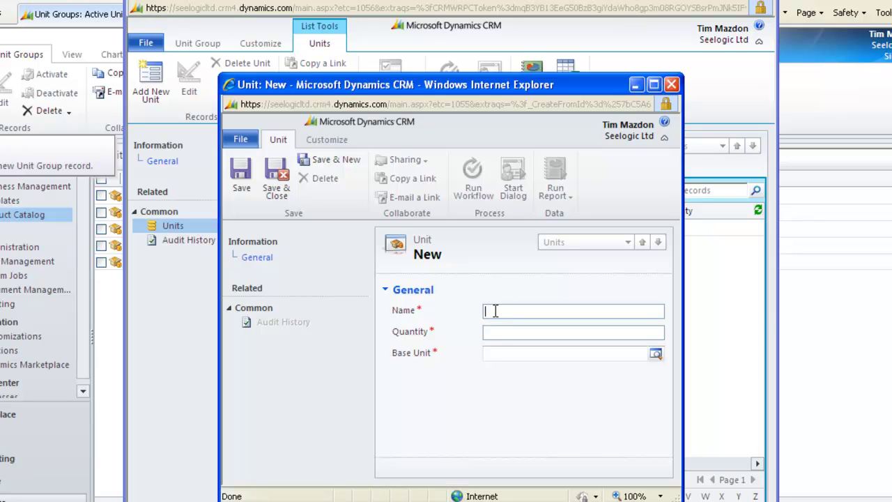
{"action": "type", "text": "20 Bo"}
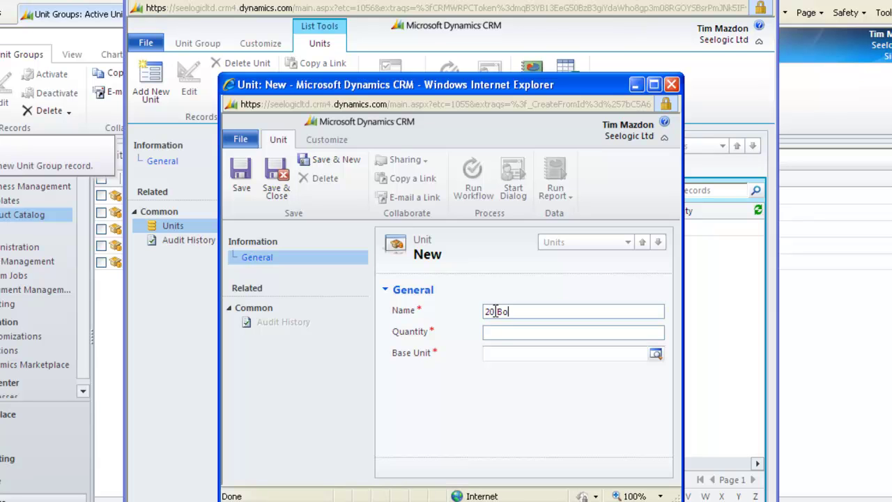
{"action": "type", "text": "ttle Pack"}
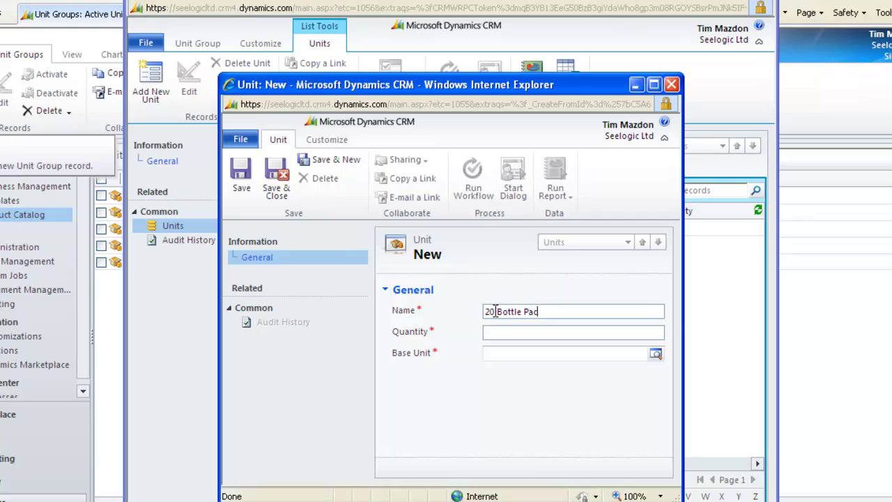
{"action": "left_click", "coordinate": [490, 334]}
{"action": "type", "text": "20"}
{"action": "left_click", "coordinate": [655, 354]}
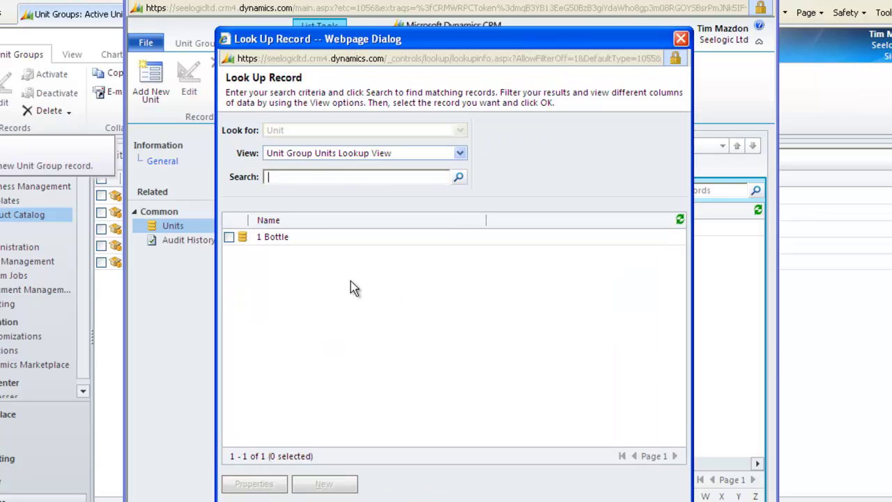
{"action": "left_click", "coordinate": [273, 239]}
{"action": "double_click", "coordinate": [274, 240]}
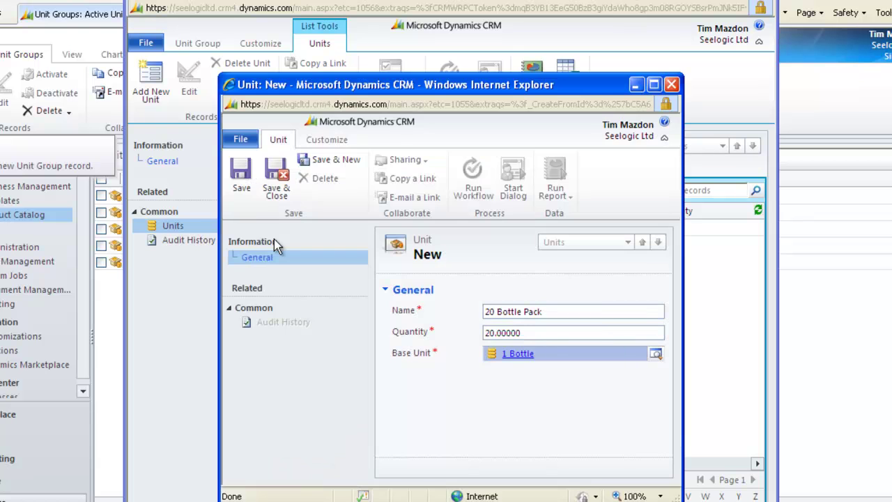
{"action": "left_click", "coordinate": [328, 163]}
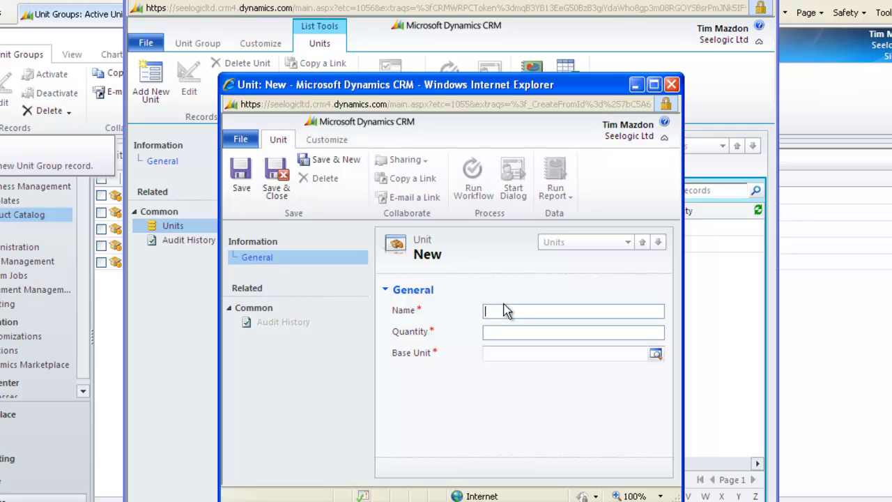
- Add a unit named 50 Bottle Pack with quantity 50 and base unit 1 Bottle, and save and close the Bottles unit group
{"action": "type", "text": "50 Bottle Pack"}
{"action": "left_click", "coordinate": [507, 331]}
{"action": "type", "text": "50"}
{"action": "left_click", "coordinate": [657, 353]}
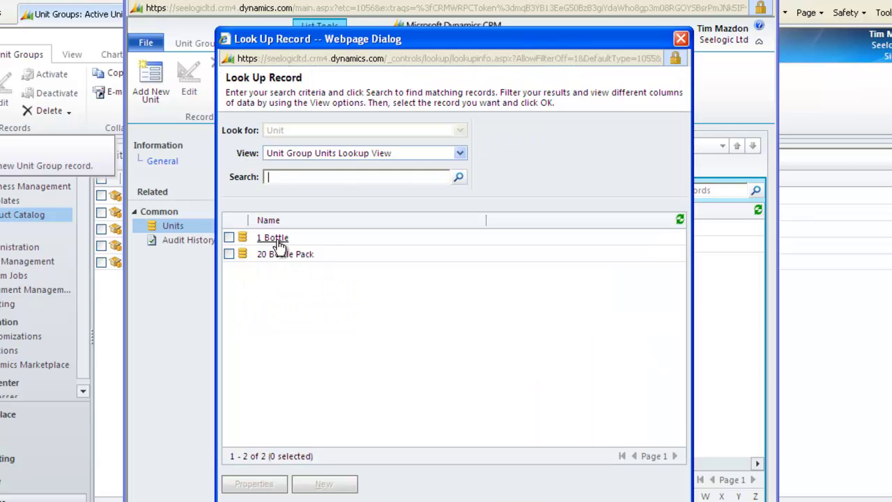
{"action": "left_click", "coordinate": [273, 238]}
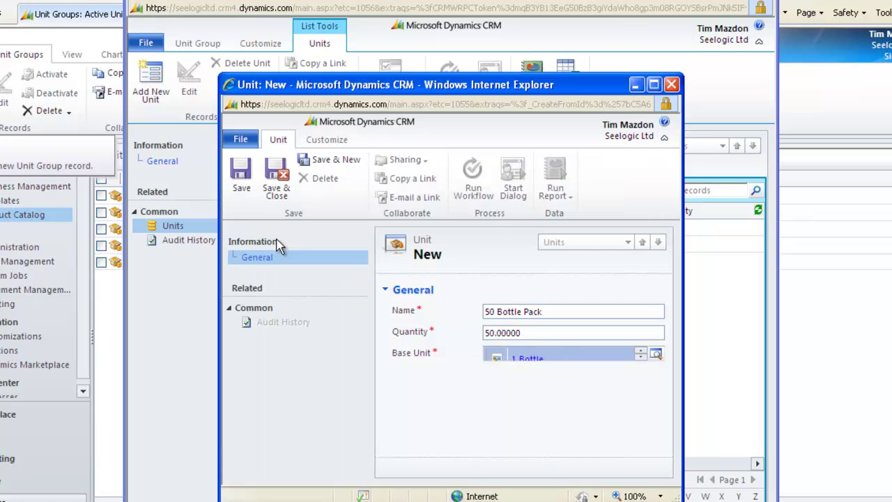
{"action": "left_click", "coordinate": [277, 180]}
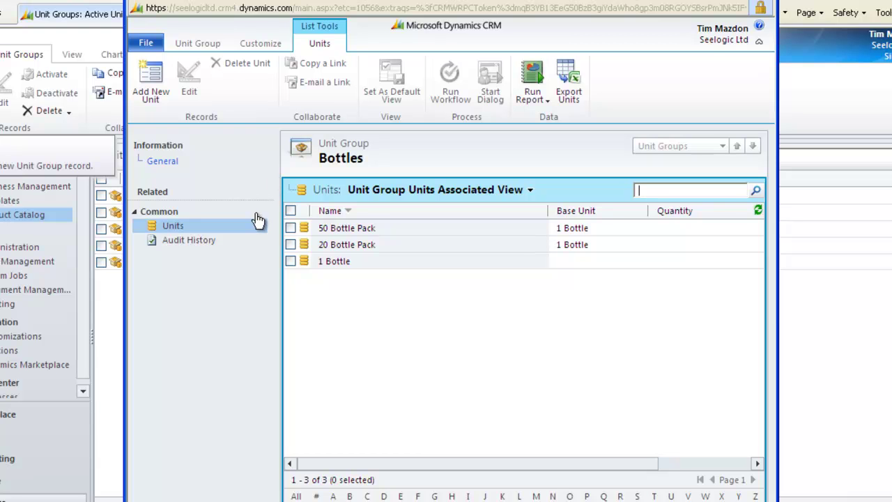
{"action": "left_click", "coordinate": [165, 163]}
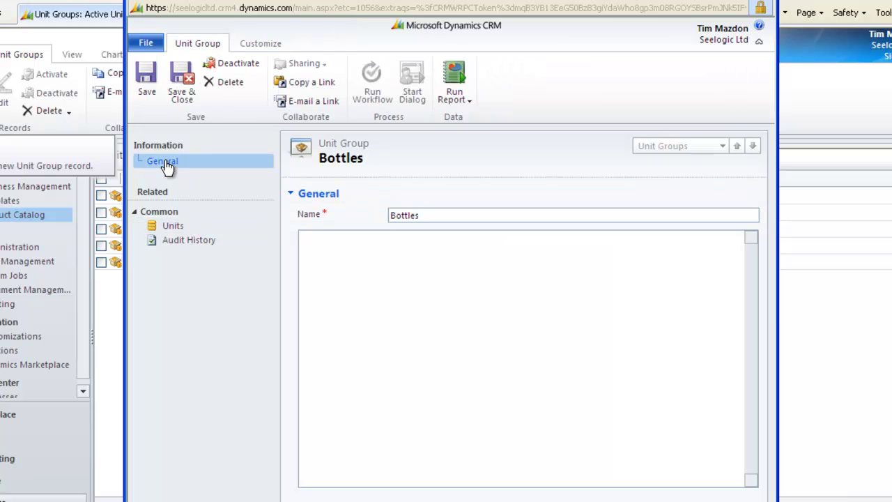
{"action": "left_click", "coordinate": [182, 84]}
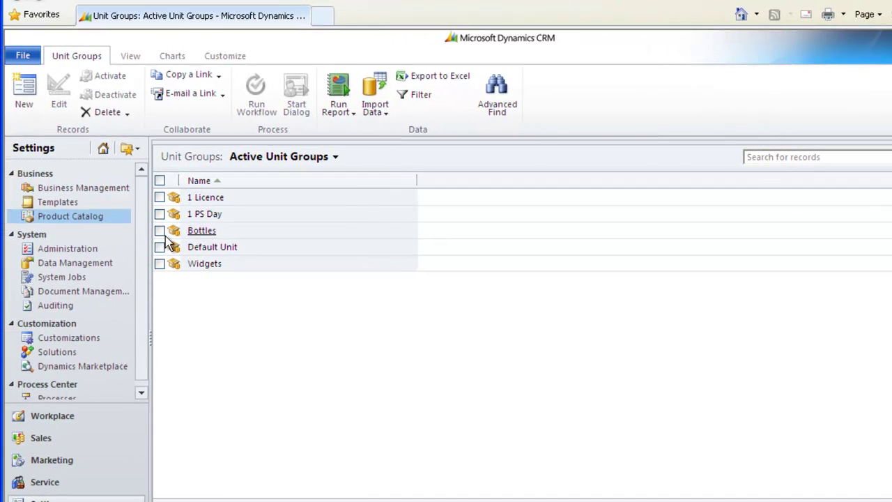
- Examine the product catalog's price lists, including the blank new price list form and the Standard Price List record
{"action": "left_click", "coordinate": [64, 218]}
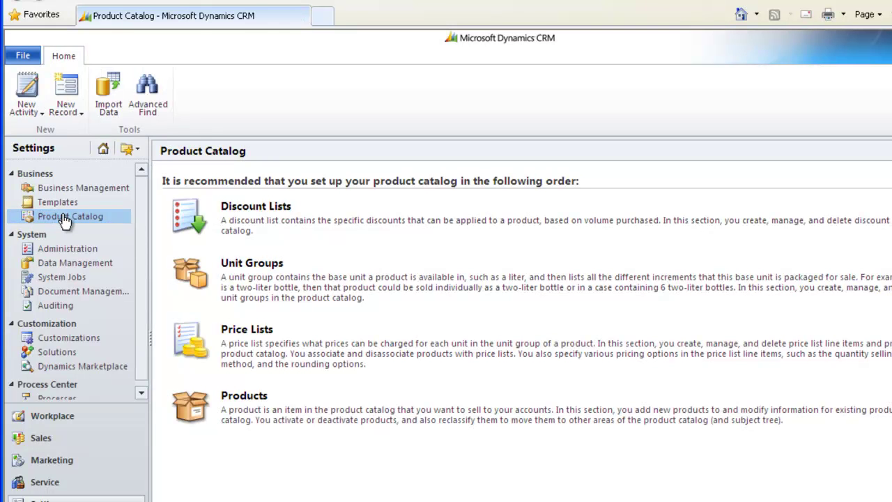
{"action": "left_click", "coordinate": [241, 337]}
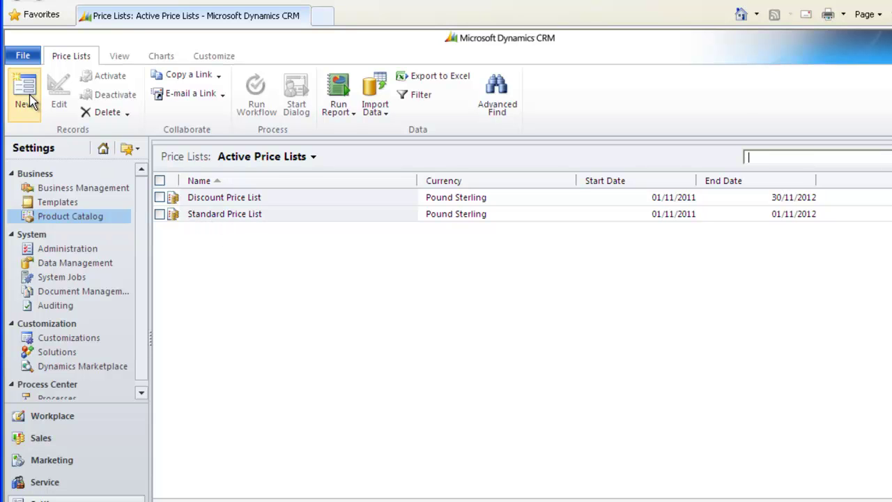
{"action": "left_click", "coordinate": [0, 97]}
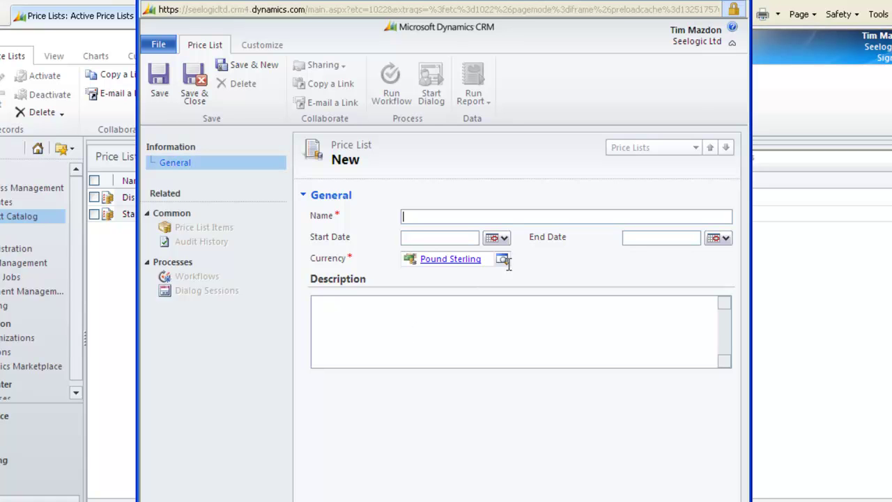
{"action": "left_click", "coordinate": [740, 4]}
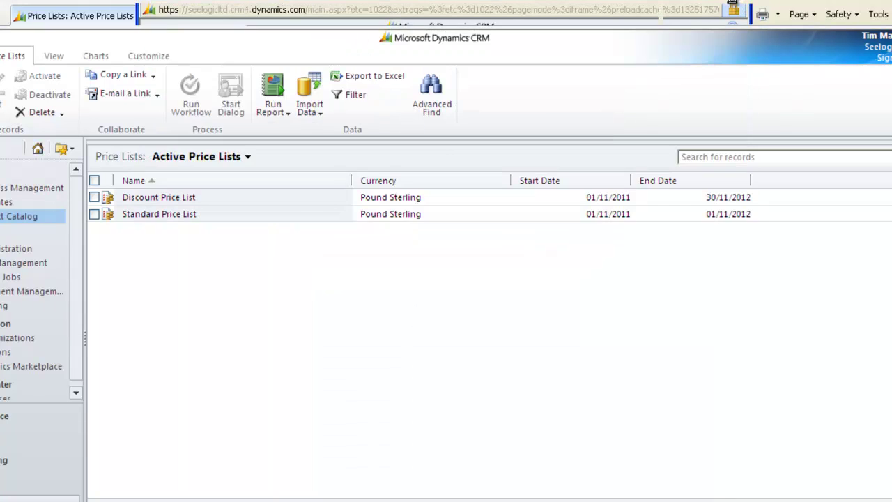
{"action": "left_click", "coordinate": [159, 215]}
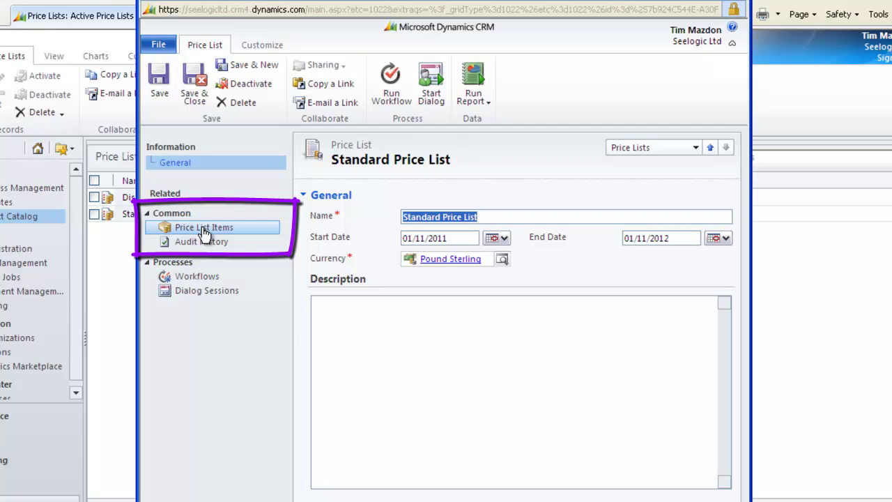
{"action": "left_click", "coordinate": [744, 3]}
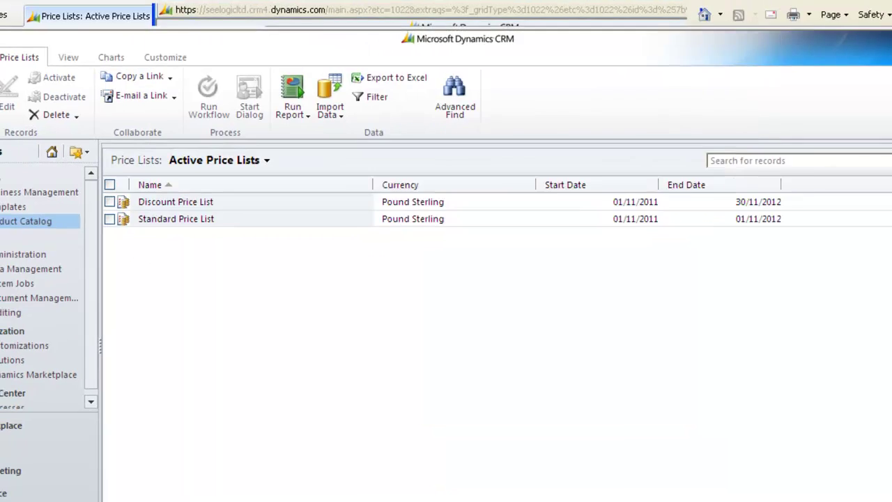
- Examine the Widgets product in the product catalog, including its general details and its price list items
{"action": "left_click", "coordinate": [100, 244]}
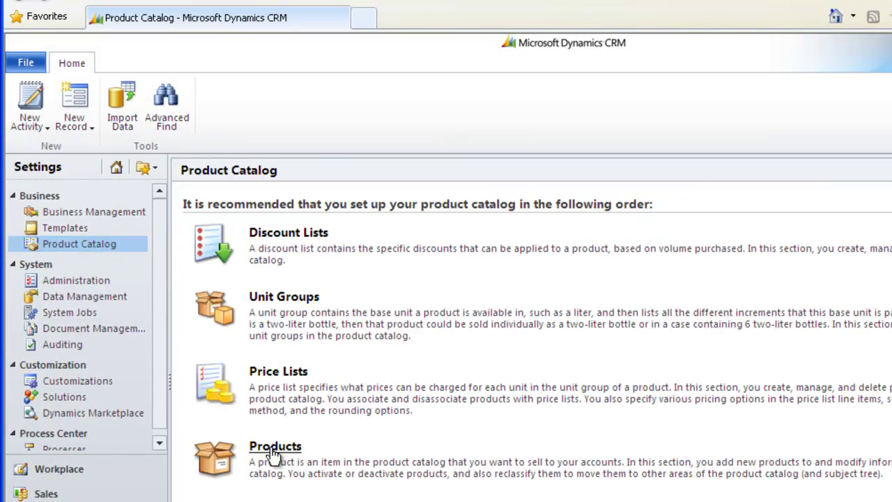
{"action": "left_click", "coordinate": [274, 453]}
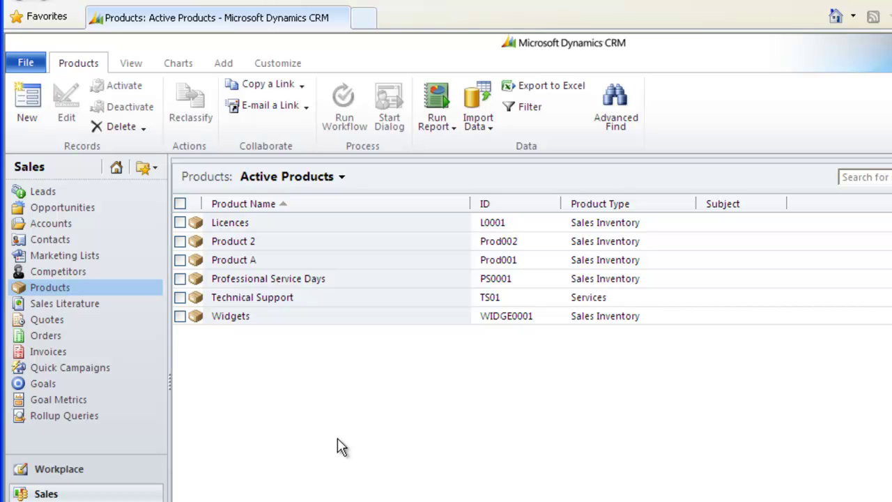
{"action": "left_click", "coordinate": [227, 324]}
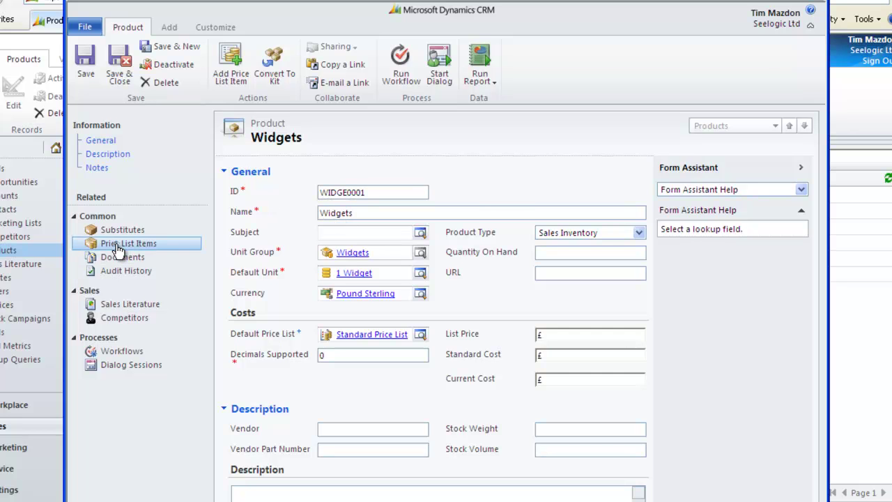
{"action": "left_click", "coordinate": [117, 248]}
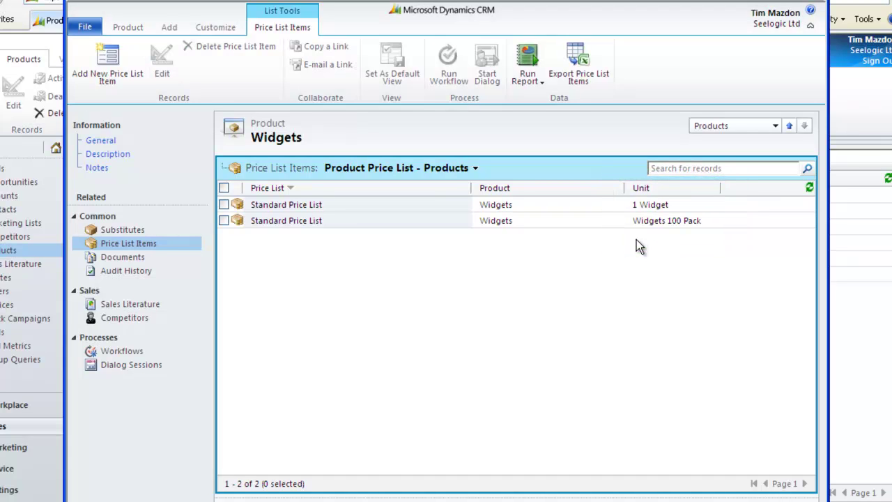
{"action": "left_click", "coordinate": [102, 142]}
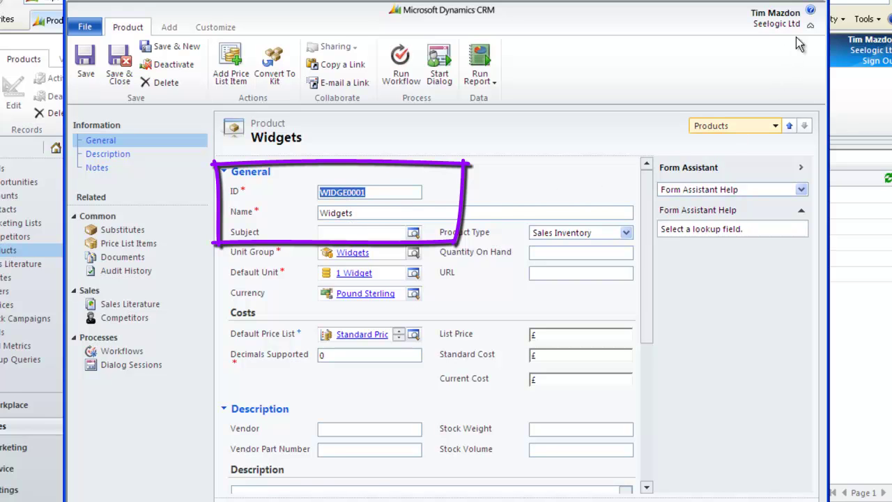
{"action": "left_click", "coordinate": [819, 6]}
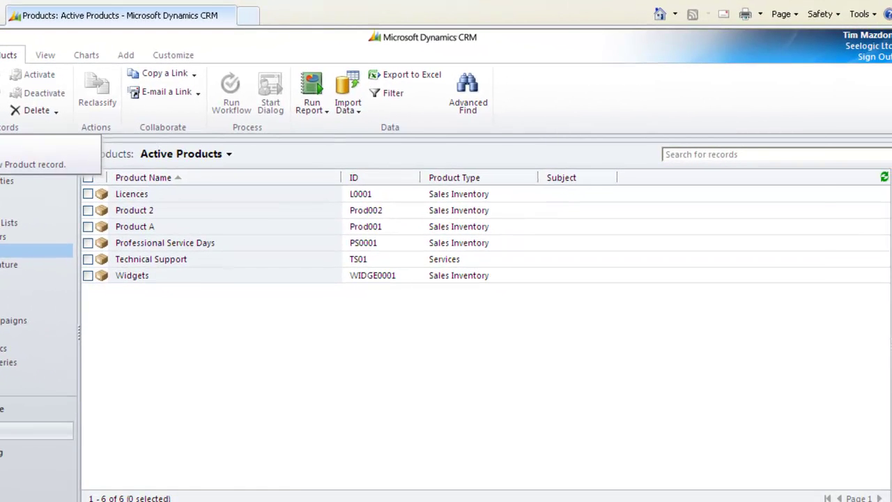
- Start a new product record with the ID BOT01 and the name Bottles
{"action": "left_click", "coordinate": [2, 91]}
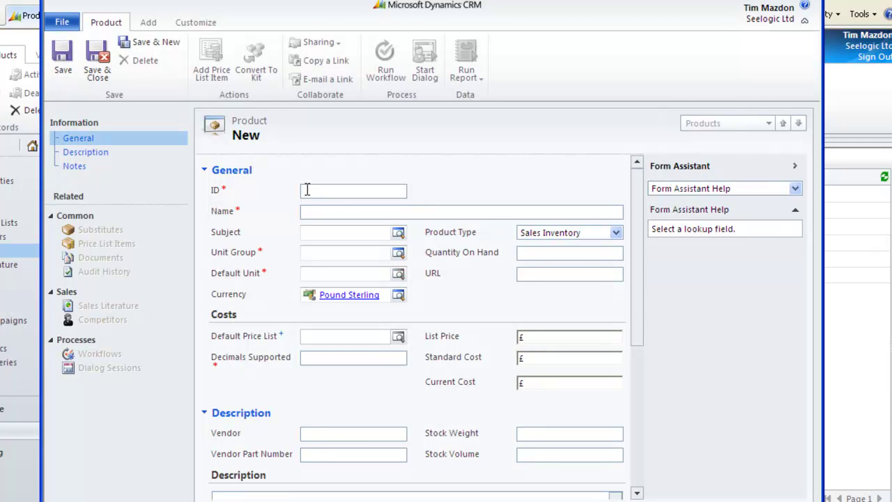
{"action": "type", "text": "BOT01"}
{"action": "left_click", "coordinate": [304, 212]}
{"action": "type", "text": "Bottles"}
- Set the new product's unit group to Bottles and its default unit to 1 Bottle
{"action": "left_click", "coordinate": [399, 258]}
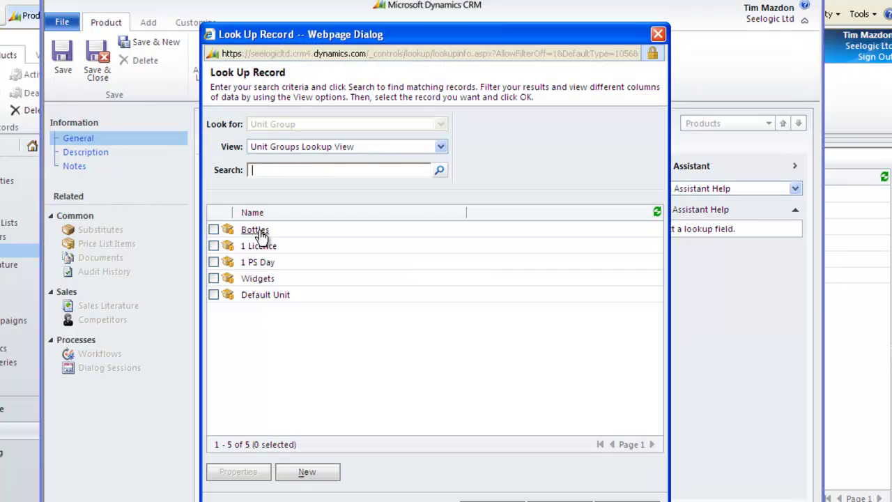
{"action": "left_click", "coordinate": [256, 230]}
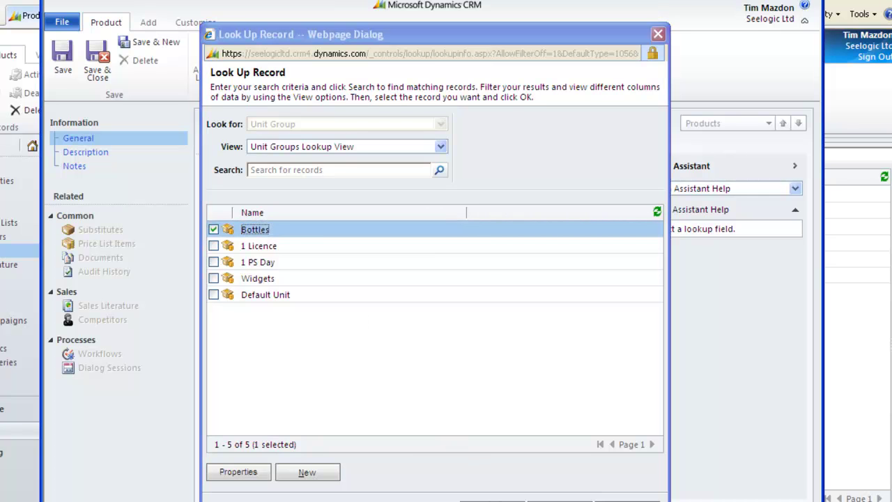
{"action": "left_click", "coordinate": [488, 499]}
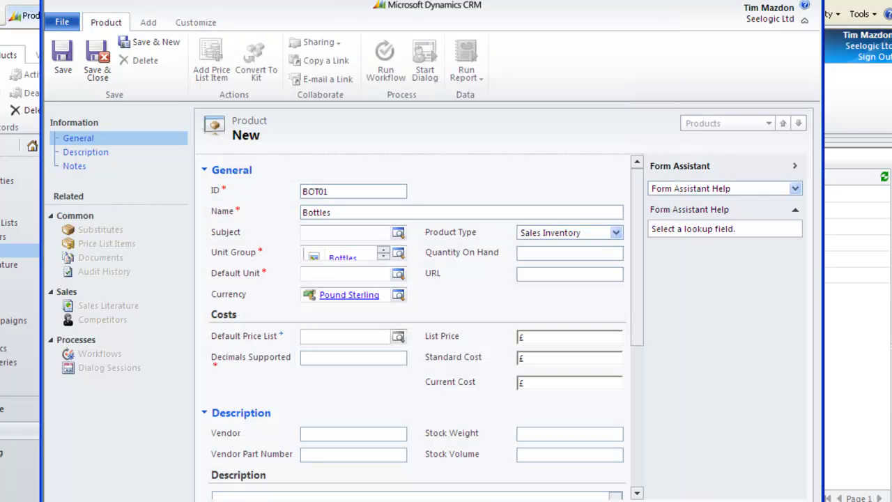
{"action": "left_click", "coordinate": [398, 274]}
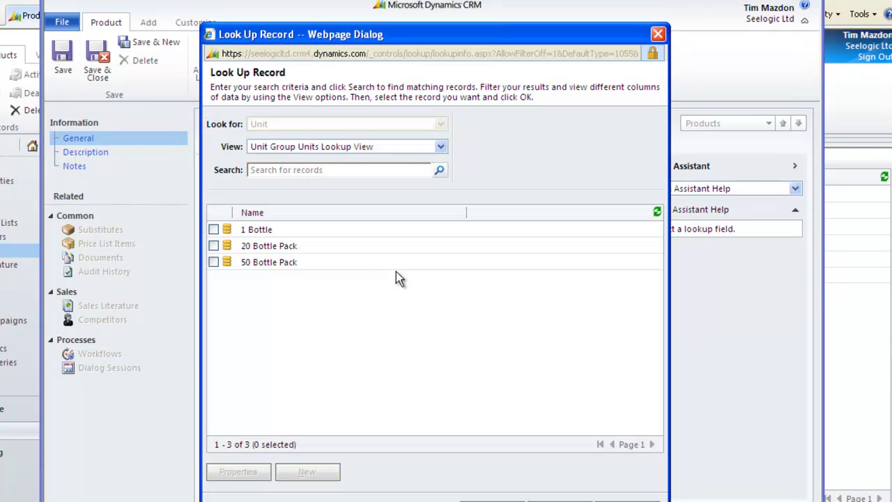
{"action": "left_click", "coordinate": [257, 233]}
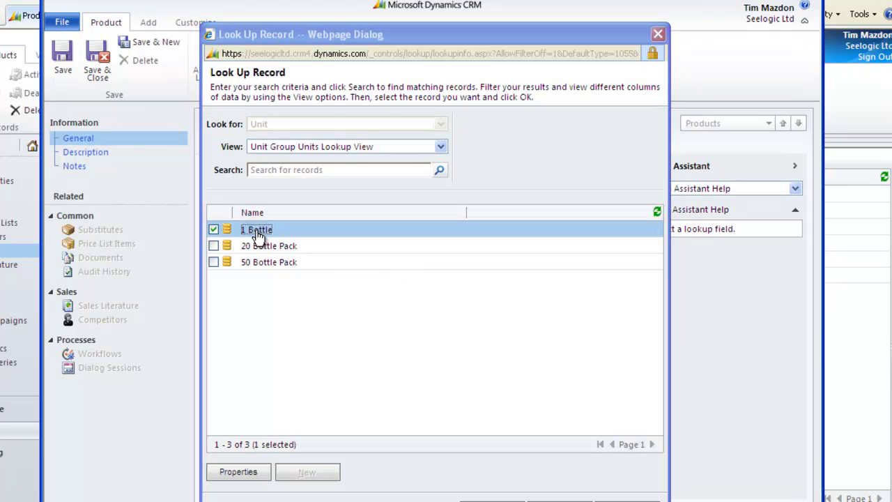
{"action": "double_click", "coordinate": [256, 233]}
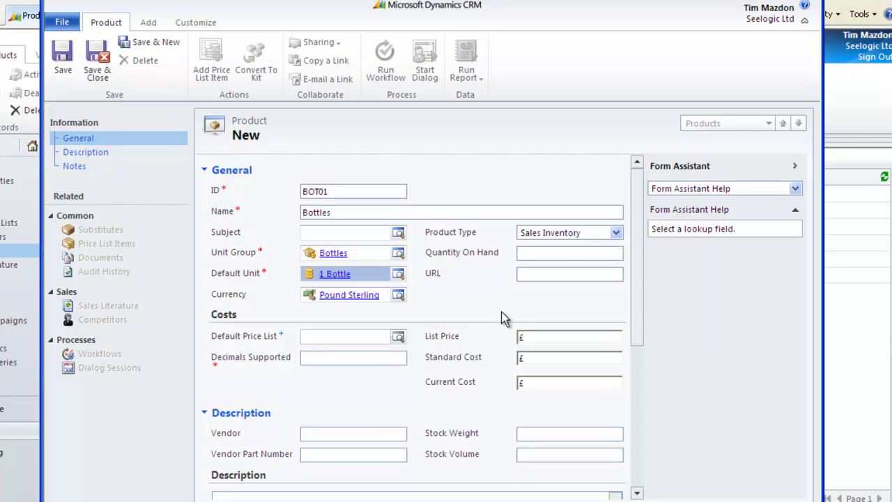
- Set the product's supported decimals to 0 and save the Bottles product
{"action": "left_click", "coordinate": [313, 358]}
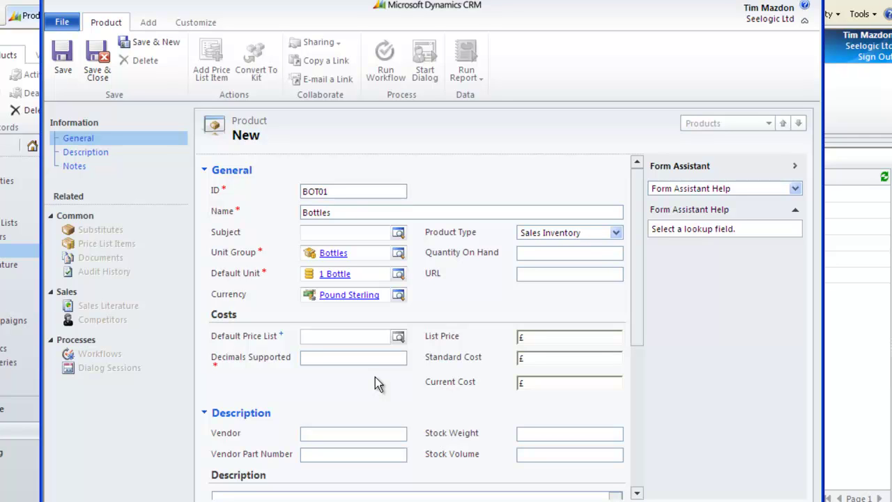
{"action": "type", "text": "0"}
{"action": "left_click", "coordinate": [62, 59]}
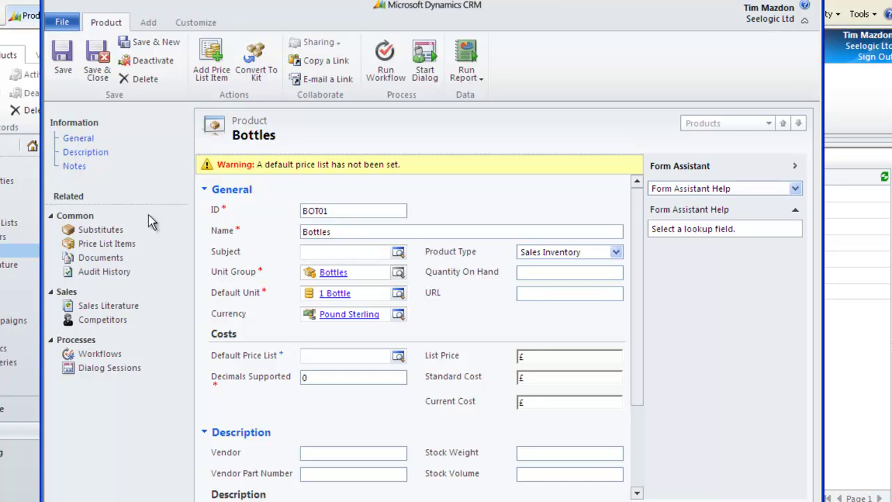
- Start a new price list item for the Bottles product and assign it to the Standard Price List
{"action": "left_click", "coordinate": [87, 233]}
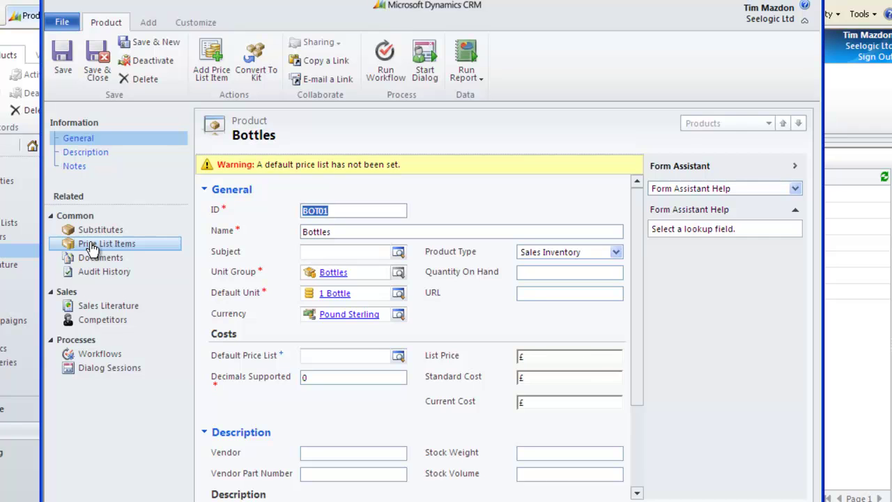
{"action": "left_click", "coordinate": [93, 245]}
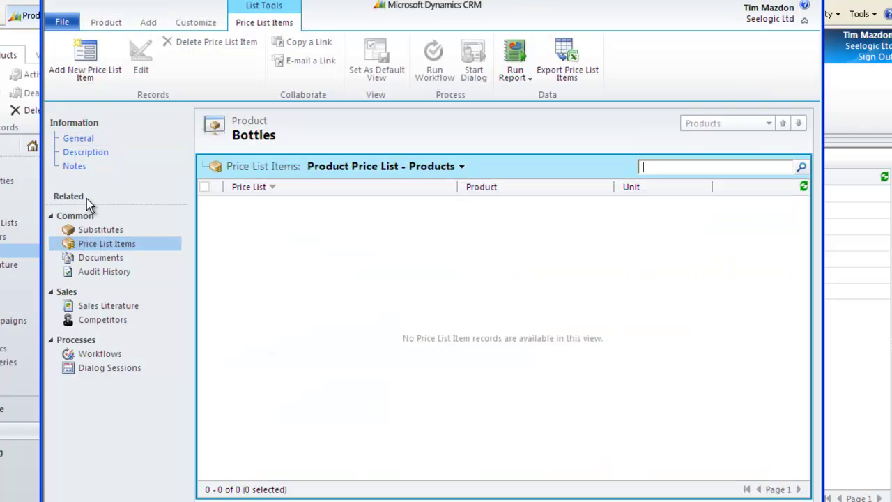
{"action": "left_click", "coordinate": [88, 57]}
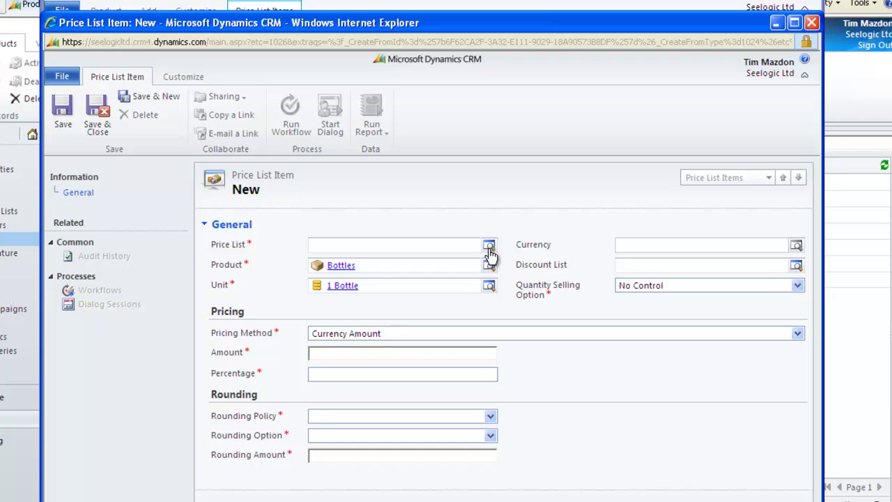
{"action": "left_click", "coordinate": [490, 249]}
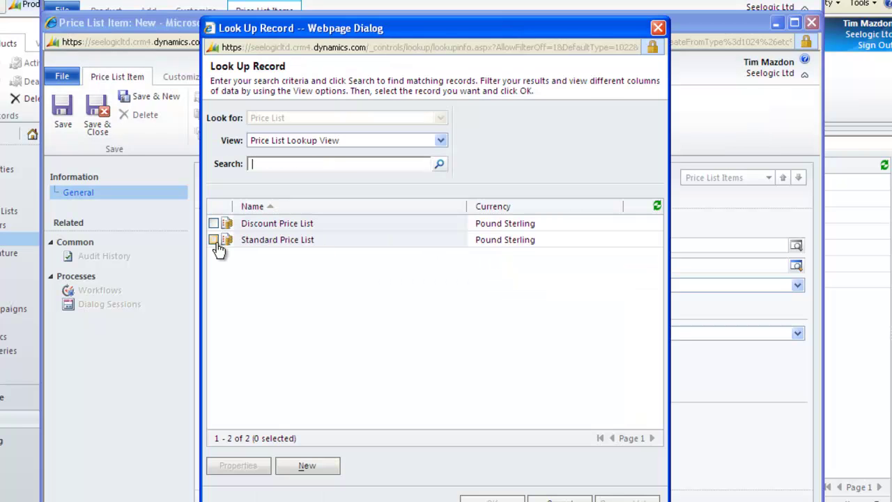
{"action": "left_click", "coordinate": [214, 242]}
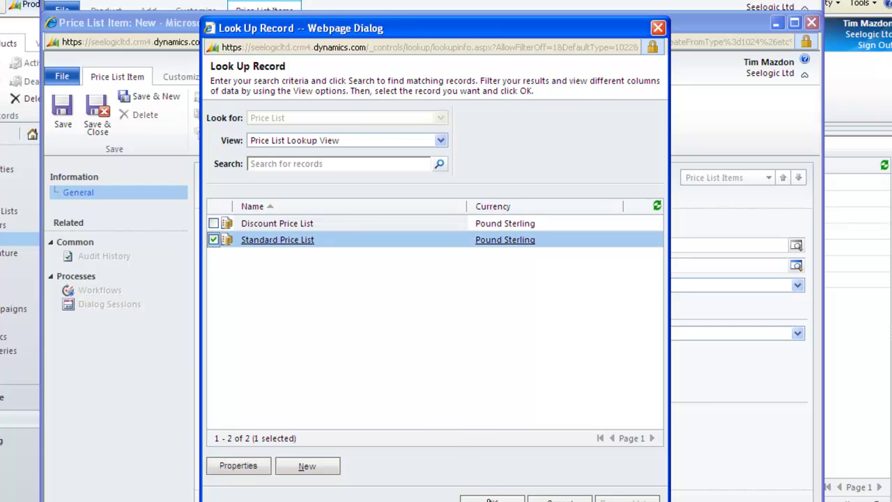
{"action": "left_click", "coordinate": [492, 499]}
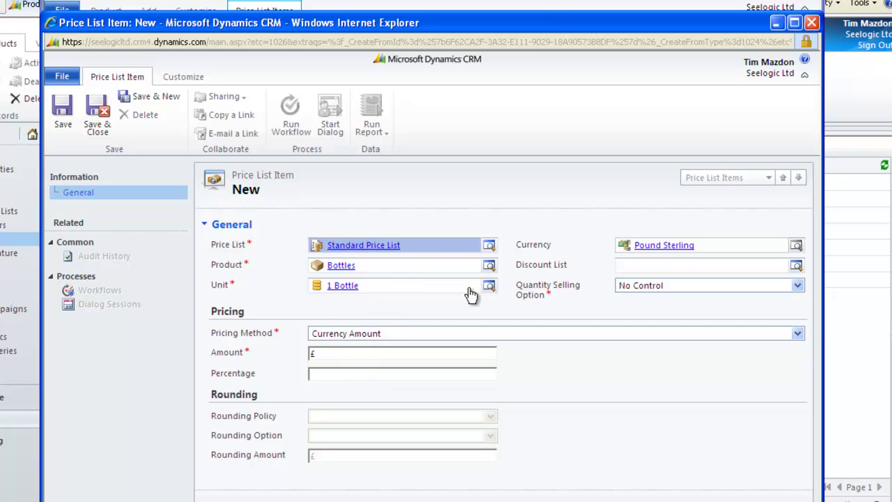
- Keep No Control selling and Currency Amount pricing for the 1 Bottle item, set the amount to £1, and save it with a new item started
{"action": "left_click", "coordinate": [798, 288]}
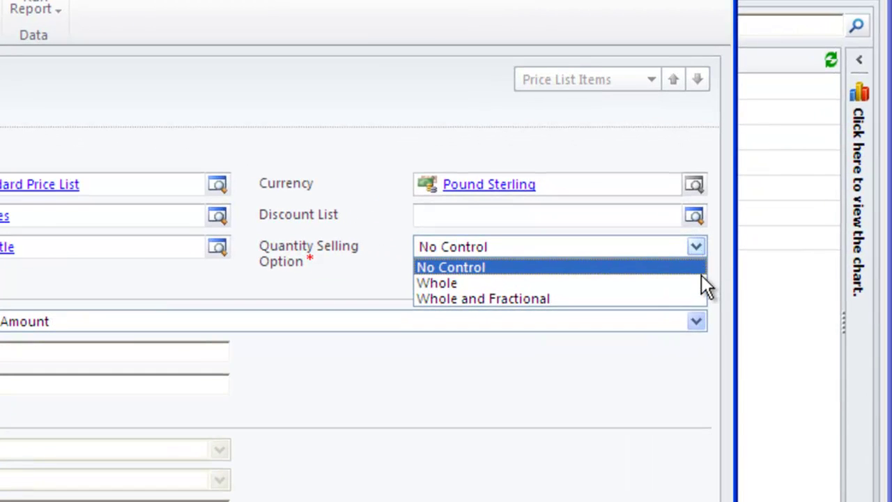
{"action": "left_click", "coordinate": [360, 284]}
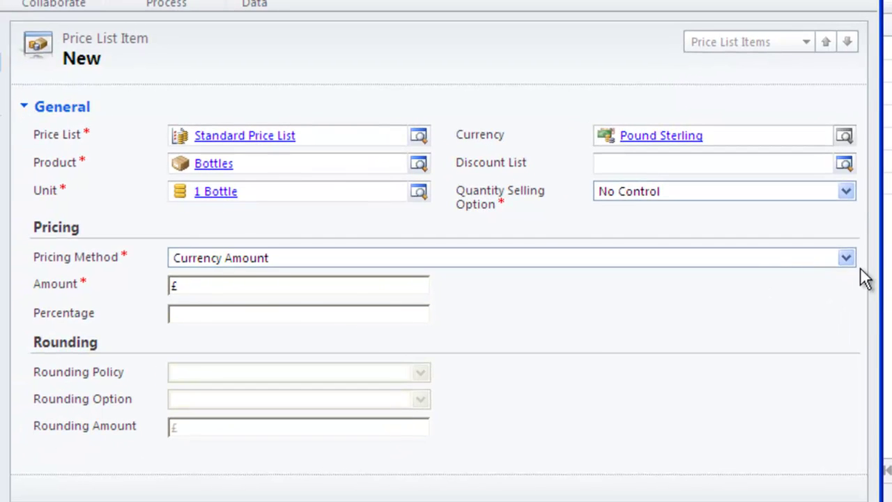
{"action": "left_click", "coordinate": [845, 258]}
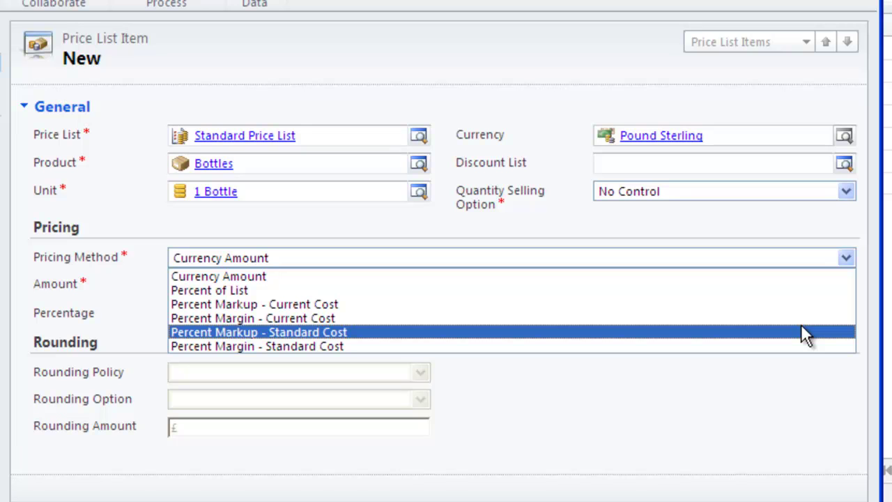
{"action": "left_click", "coordinate": [760, 371]}
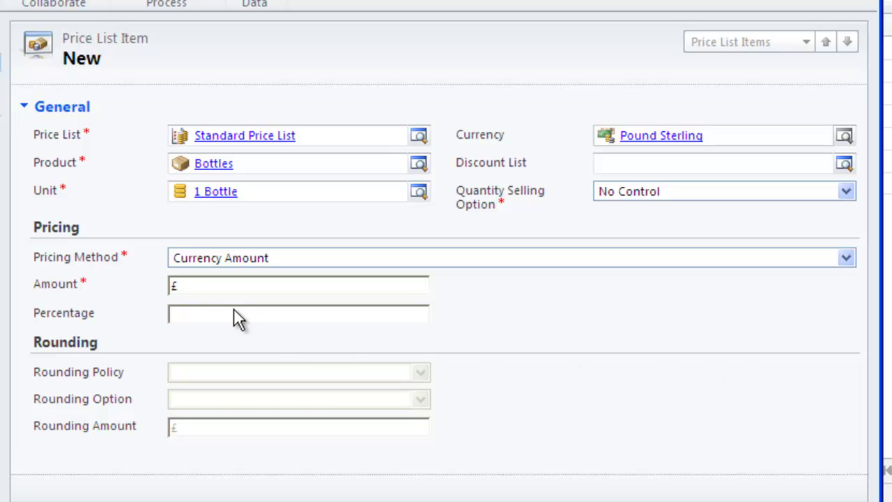
{"action": "left_click", "coordinate": [194, 286]}
{"action": "type", "text": "1"}
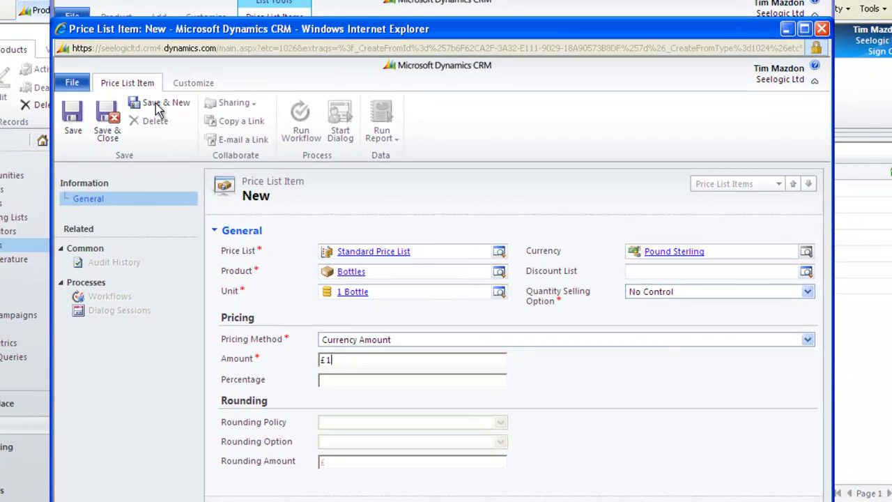
{"action": "left_click", "coordinate": [156, 106]}
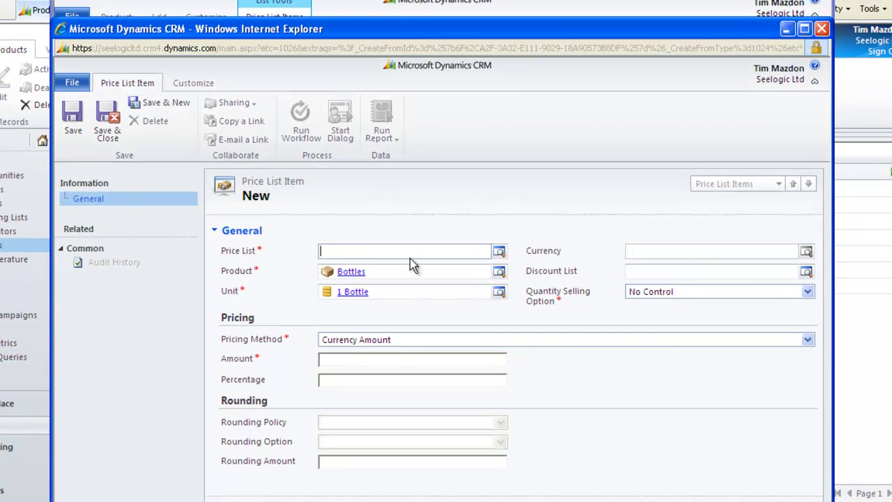
- Fill in a Standard Price List item for the 20 Bottle Pack at £18, and save it with another new item started
{"action": "left_click", "coordinate": [500, 252]}
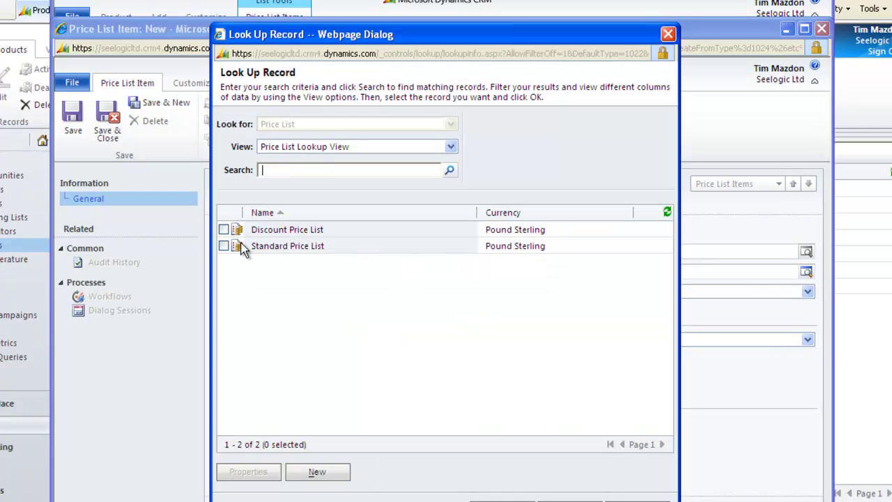
{"action": "left_click", "coordinate": [264, 251]}
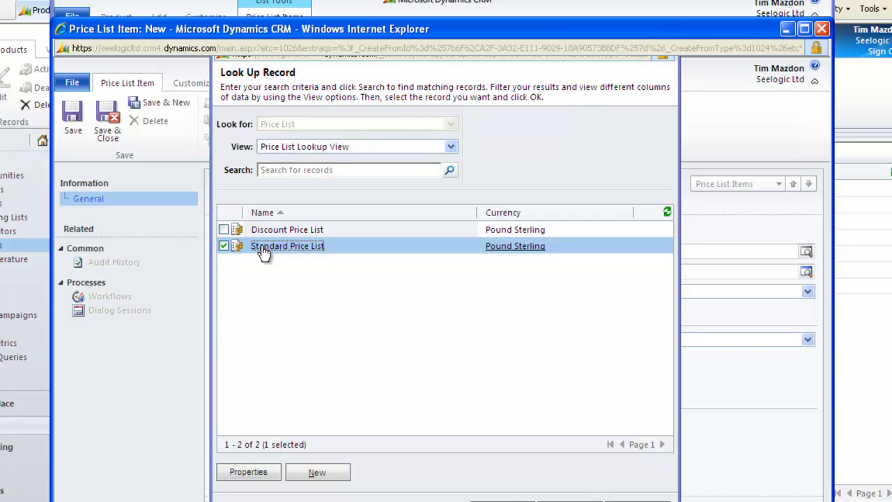
{"action": "double_click", "coordinate": [264, 252]}
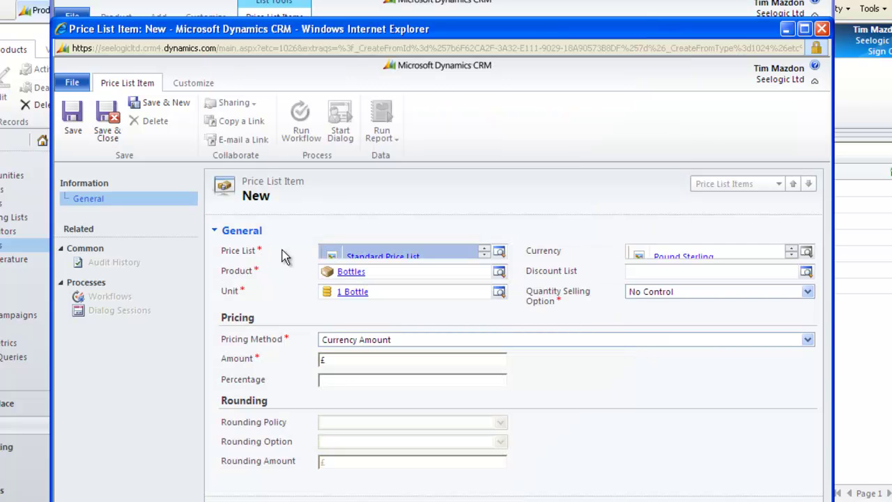
{"action": "left_click", "coordinate": [499, 295]}
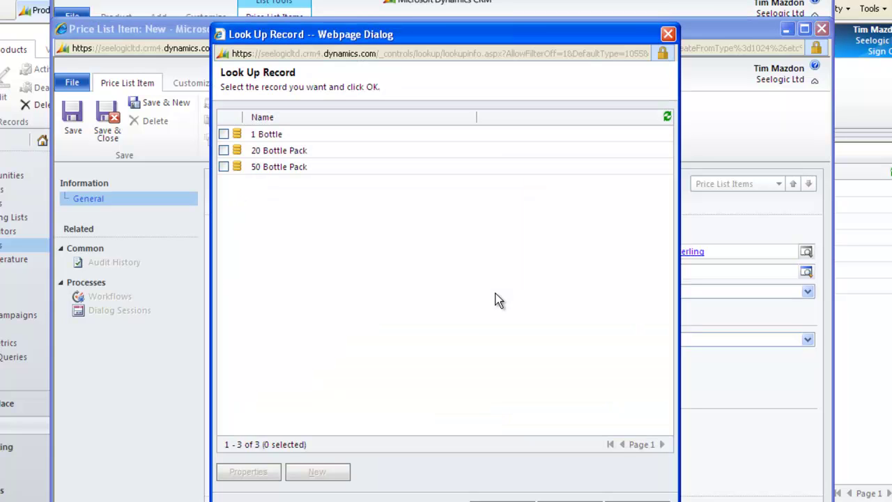
{"action": "double_click", "coordinate": [280, 155]}
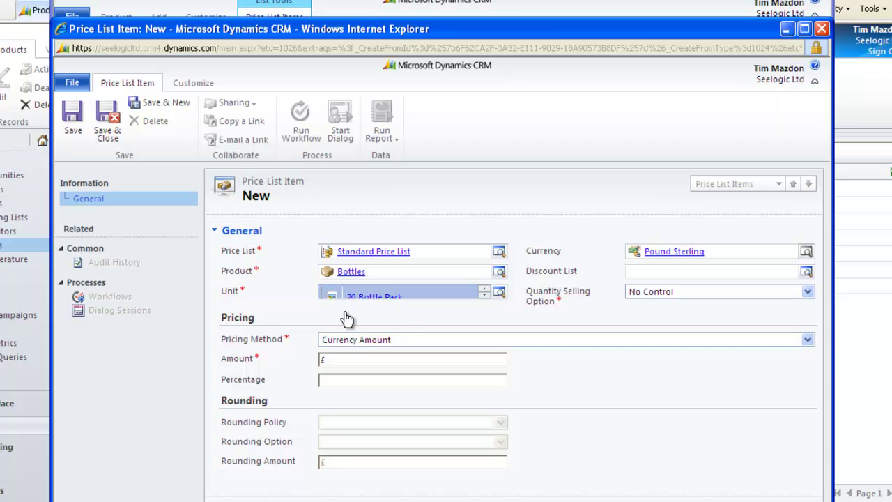
{"action": "left_click", "coordinate": [328, 361]}
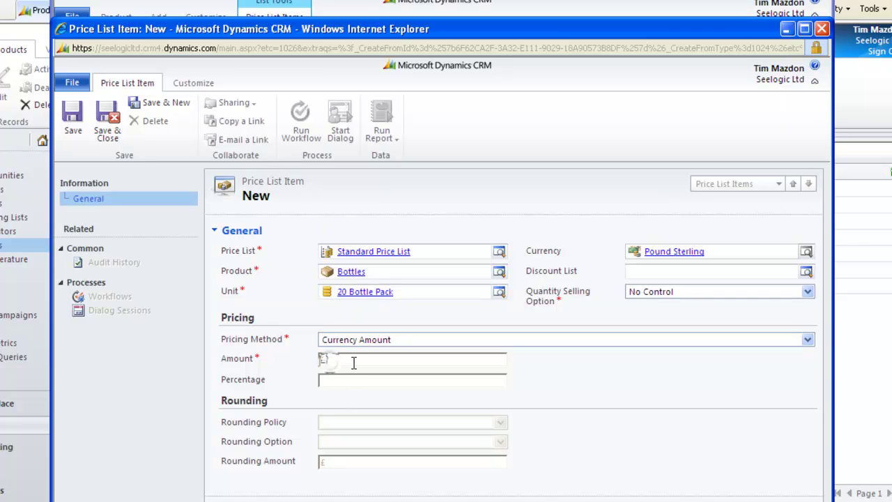
{"action": "type", "text": "18"}
{"action": "left_click", "coordinate": [160, 104]}
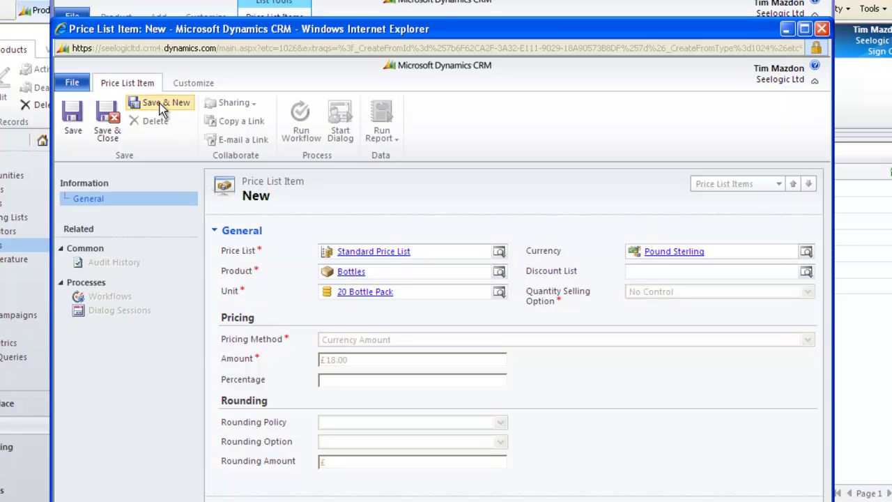
- Fill in a Standard Price List item for the 50 Bottle Pack at £40, and save and close it
{"action": "left_click", "coordinate": [501, 252]}
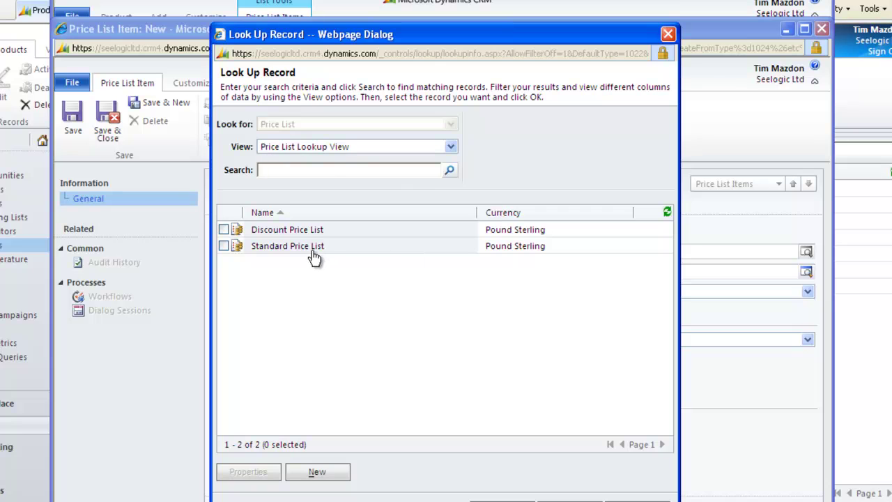
{"action": "left_click", "coordinate": [306, 253]}
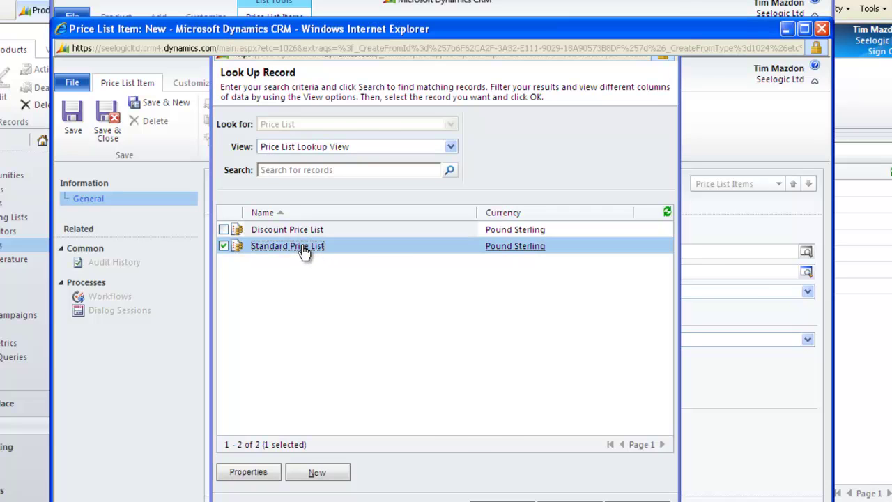
{"action": "double_click", "coordinate": [304, 252]}
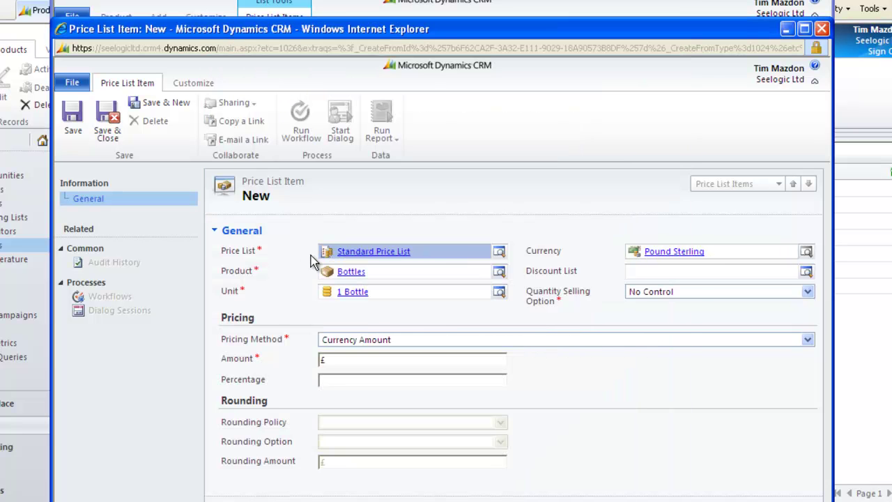
{"action": "left_click", "coordinate": [499, 292]}
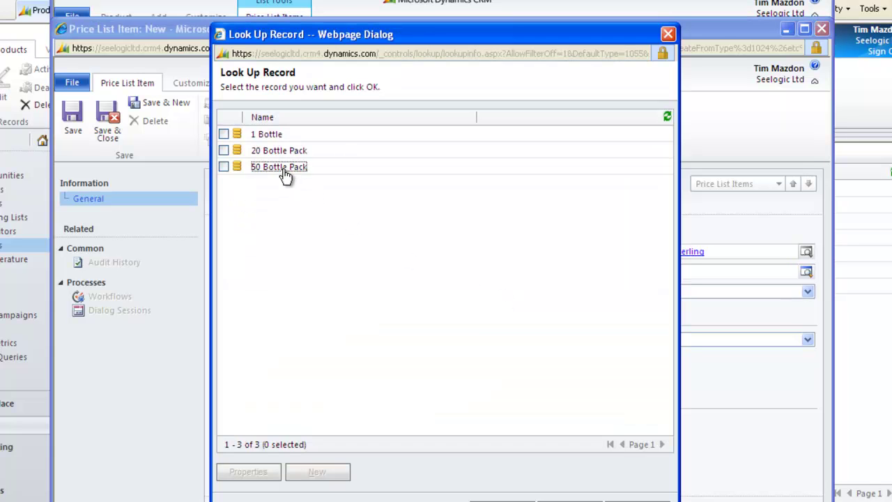
{"action": "double_click", "coordinate": [286, 171]}
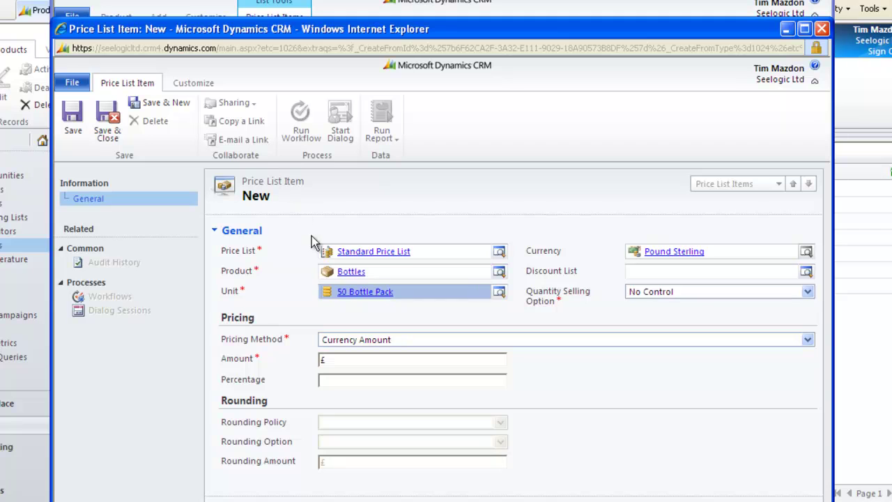
{"action": "left_click", "coordinate": [335, 362]}
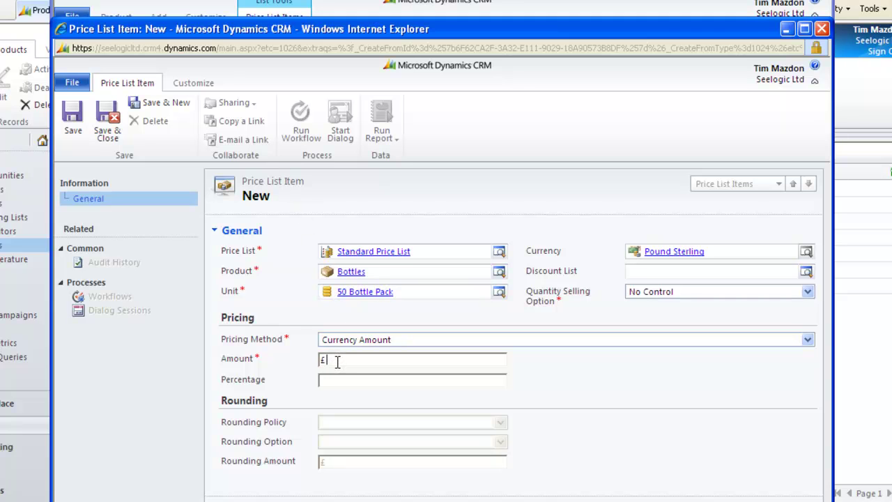
{"action": "type", "text": "40"}
{"action": "left_click", "coordinate": [109, 113]}
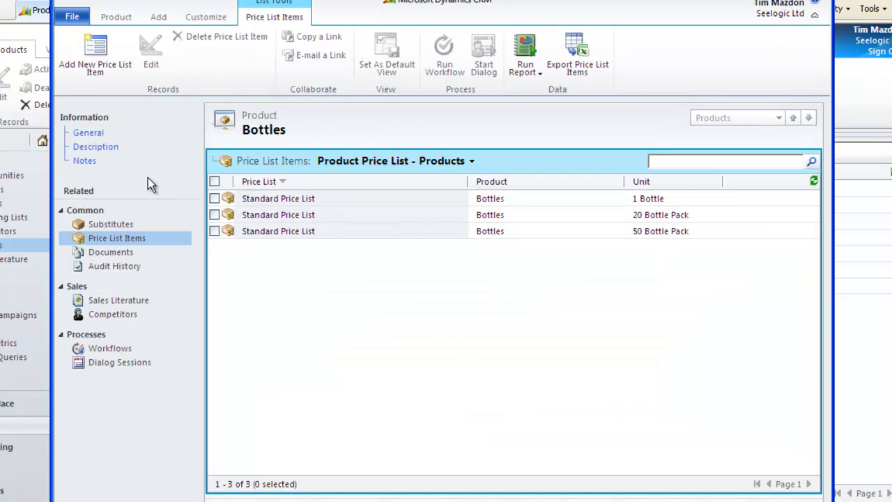
- Set the Bottles product's default price list to Standard Price List, and save and close the product
{"action": "left_click", "coordinate": [113, 225]}
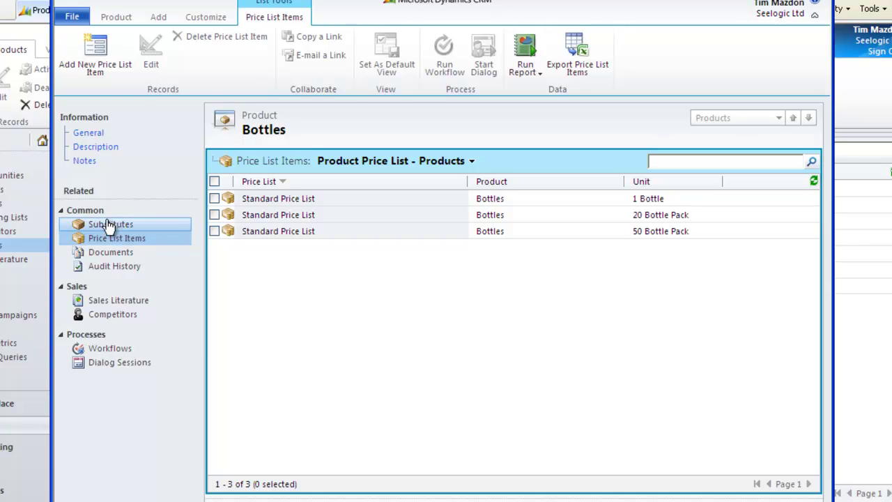
{"action": "left_click", "coordinate": [85, 139]}
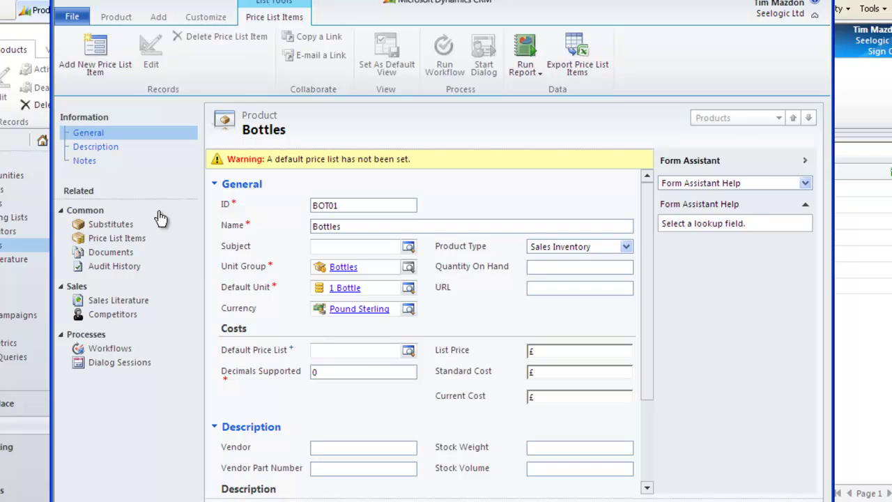
{"action": "left_click", "coordinate": [408, 352]}
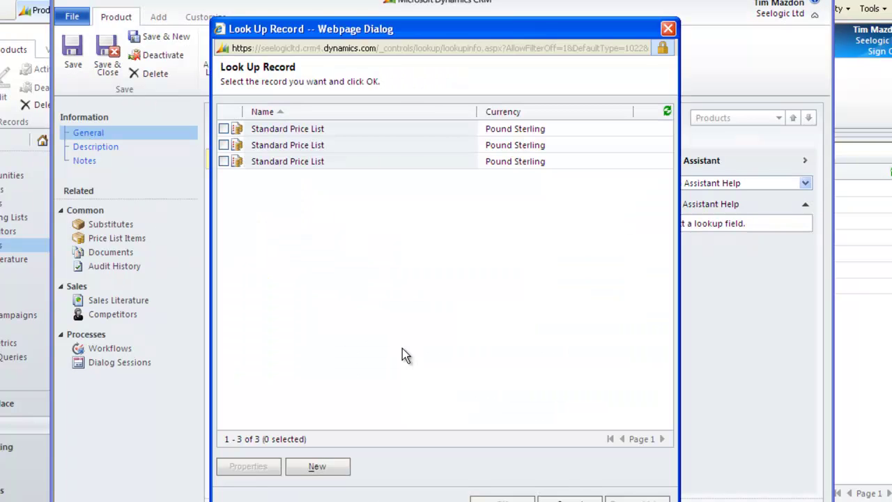
{"action": "left_click", "coordinate": [259, 129]}
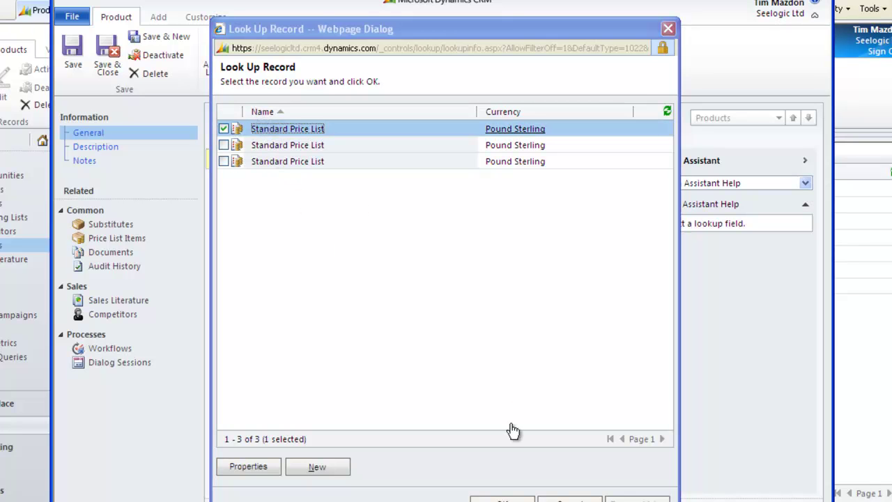
{"action": "left_click", "coordinate": [514, 492]}
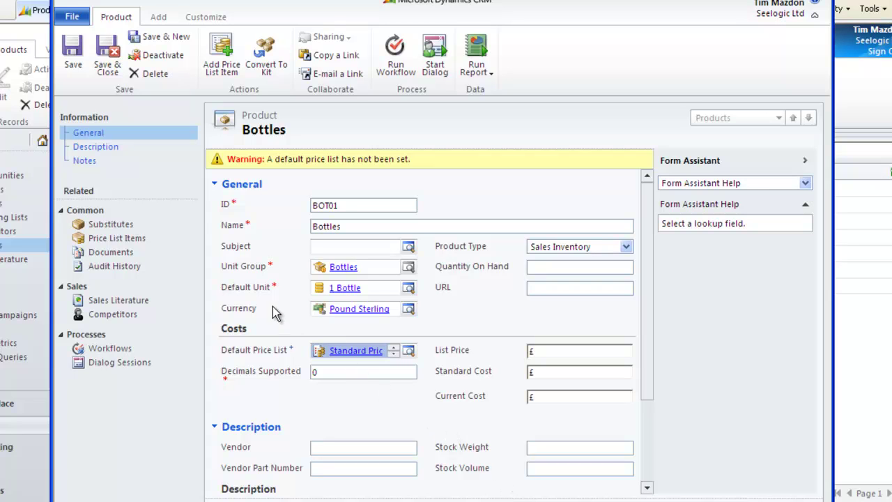
{"action": "left_click", "coordinate": [108, 62]}
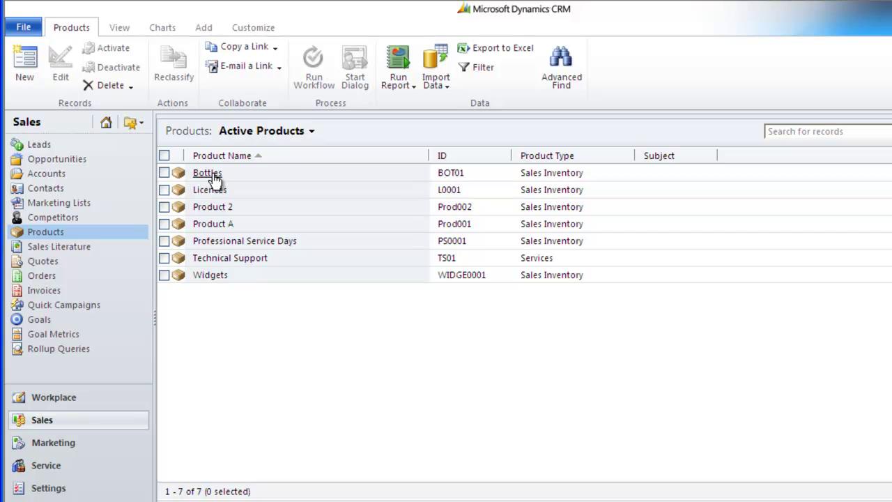
- Check the Bottles entries among the Standard Price List's price list items in the product catalog, and close the price list
{"action": "left_click", "coordinate": [49, 489]}
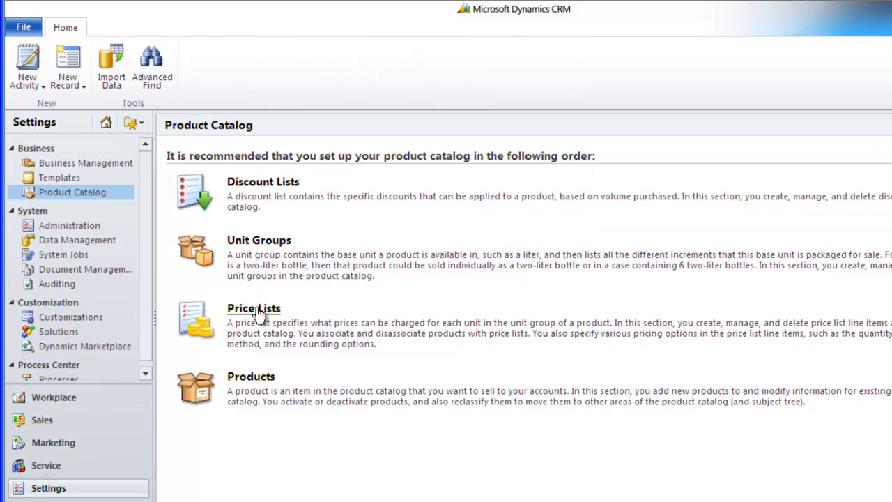
{"action": "left_click", "coordinate": [257, 309]}
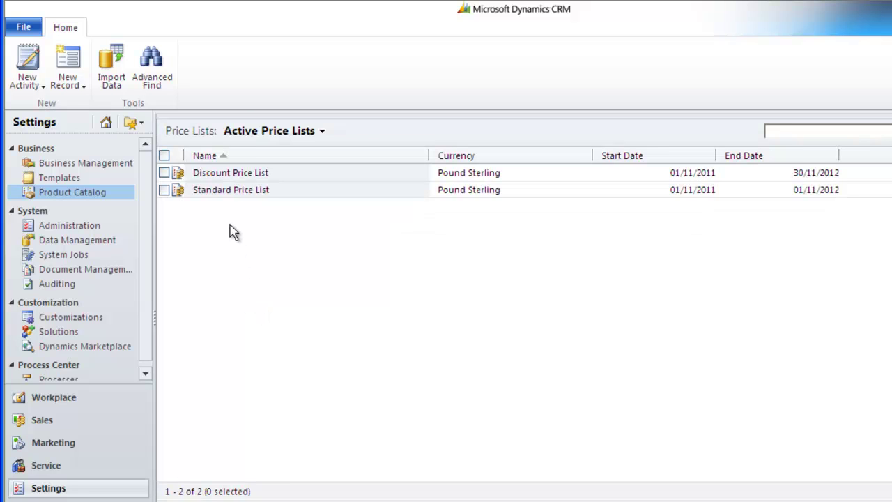
{"action": "double_click", "coordinate": [218, 191]}
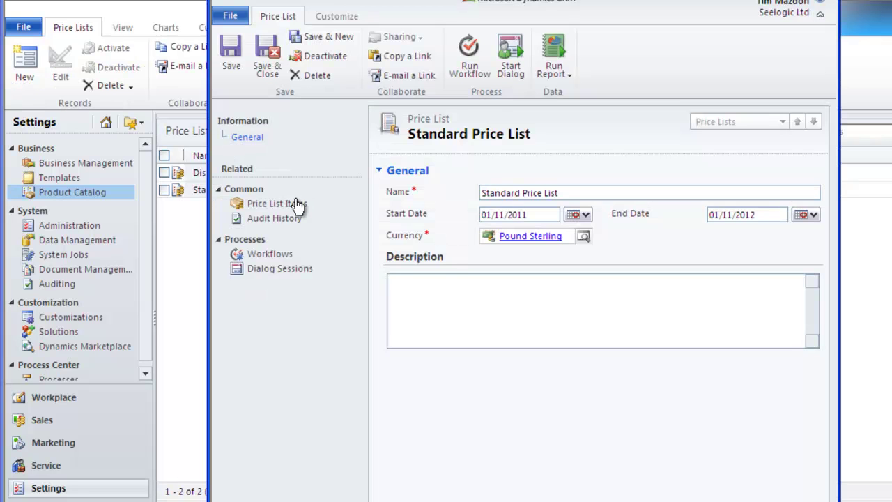
{"action": "left_click", "coordinate": [269, 207]}
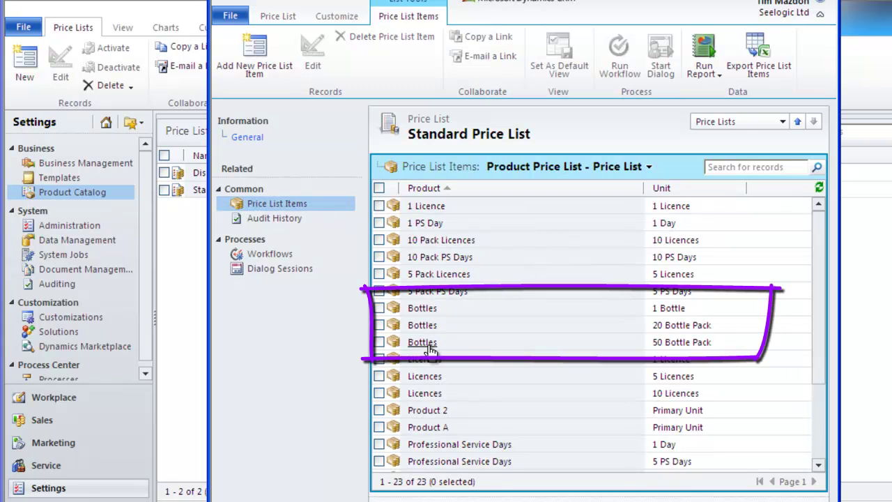
{"action": "left_click", "coordinate": [248, 137]}
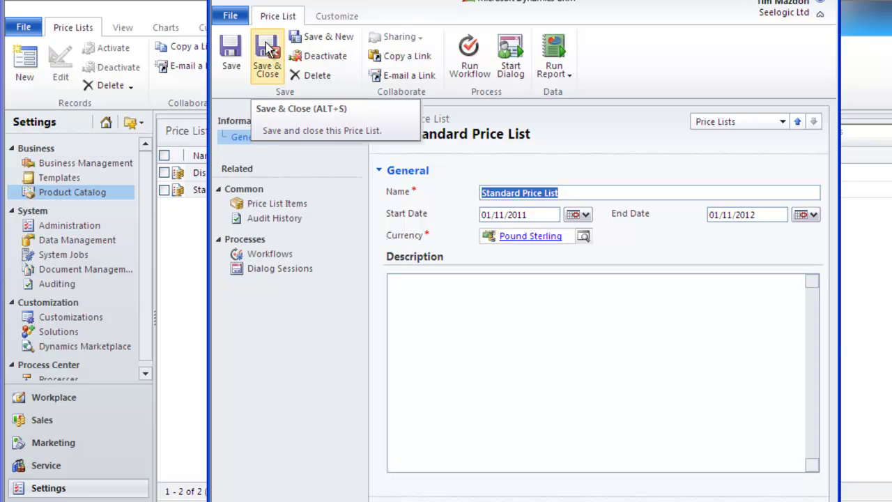
{"action": "left_click", "coordinate": [265, 49]}
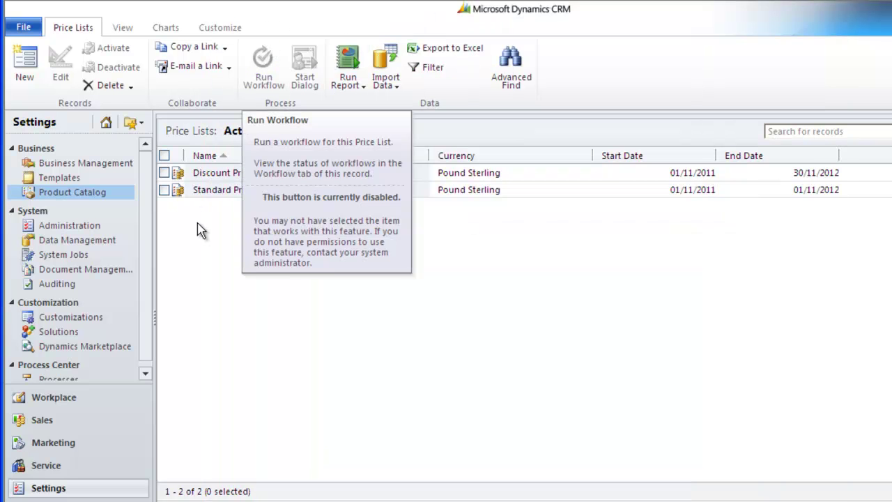
- Create a discount list named Bottle Discount with the type Percentage in the product catalog
{"action": "left_click", "coordinate": [100, 197]}
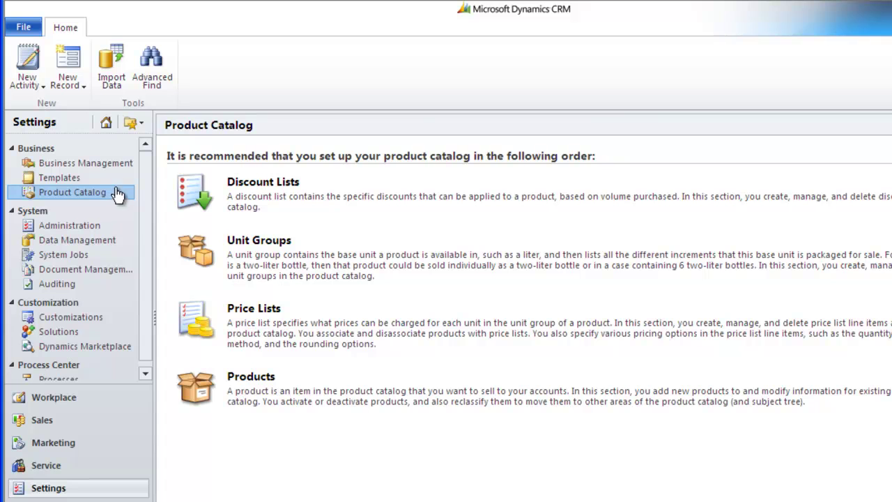
{"action": "left_click", "coordinate": [256, 184]}
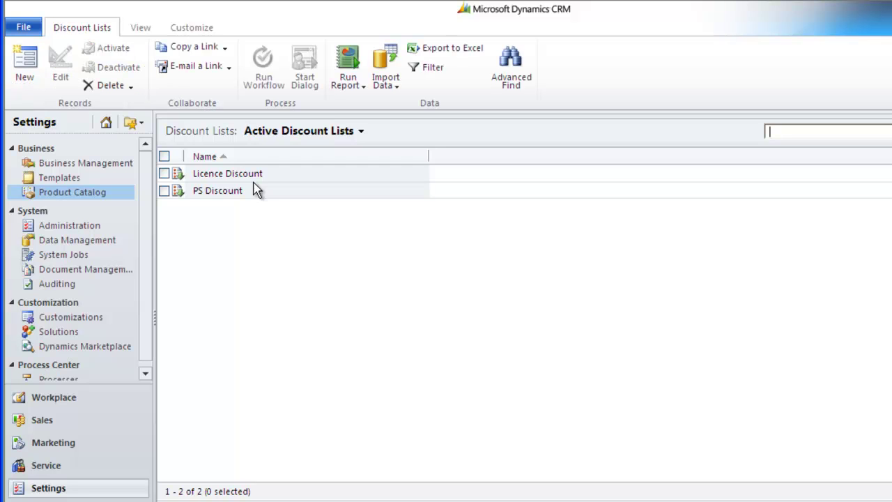
{"action": "left_click", "coordinate": [27, 61]}
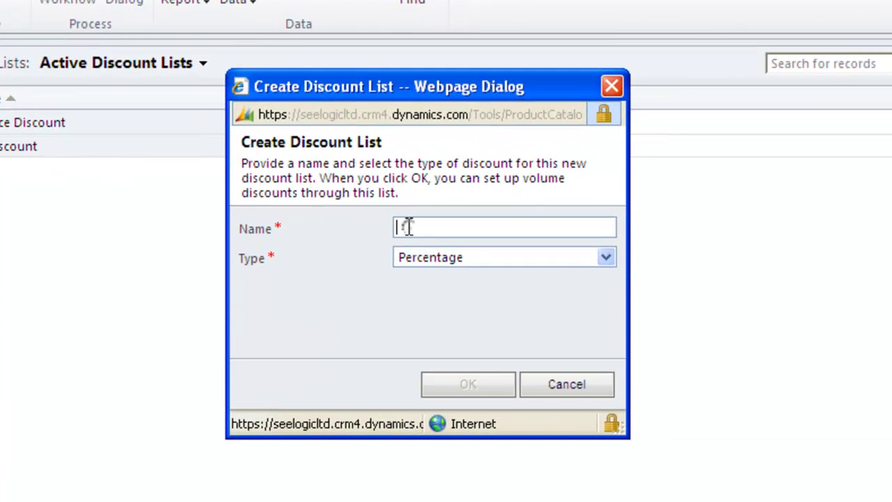
{"action": "type", "text": "Bottle Discou"}
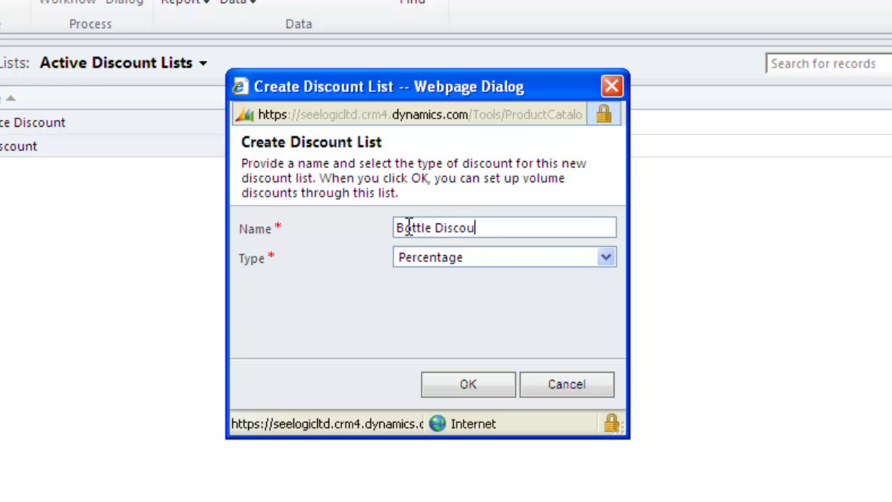
{"action": "type", "text": "nt"}
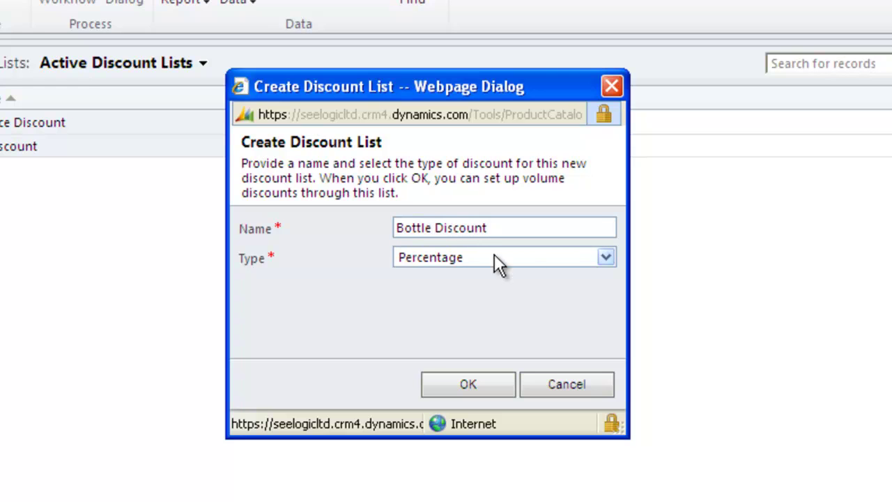
{"action": "left_click", "coordinate": [608, 259]}
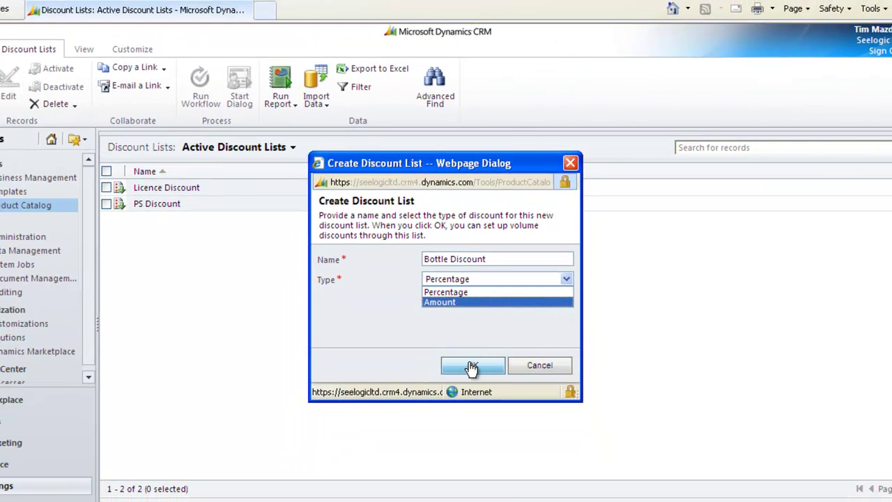
{"action": "left_click", "coordinate": [471, 367]}
{"action": "left_click", "coordinate": [471, 367]}
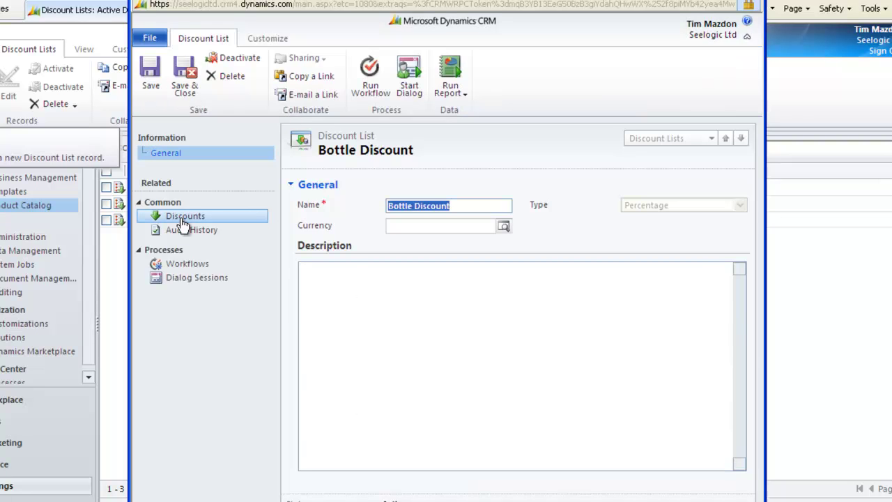
- Add a 5 percent discount for quantities 1001 to 1000000 to the Bottle Discount list, and save and close both records
{"action": "left_click", "coordinate": [183, 217]}
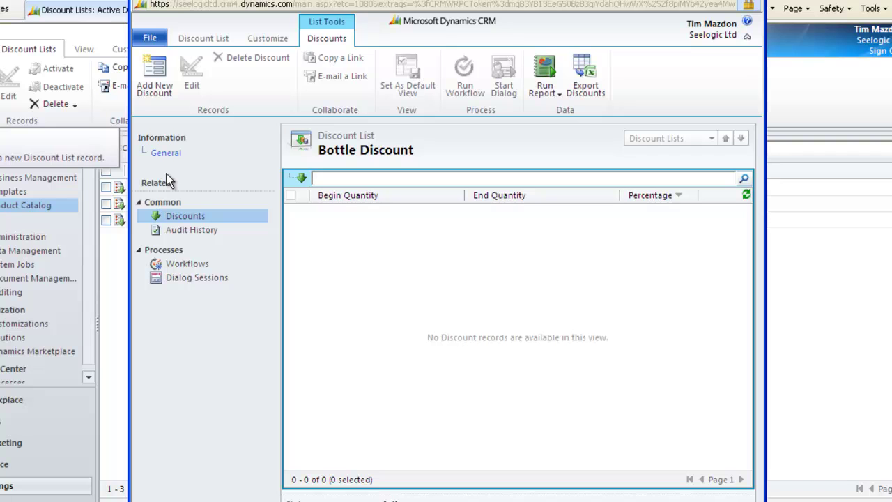
{"action": "left_click", "coordinate": [153, 69]}
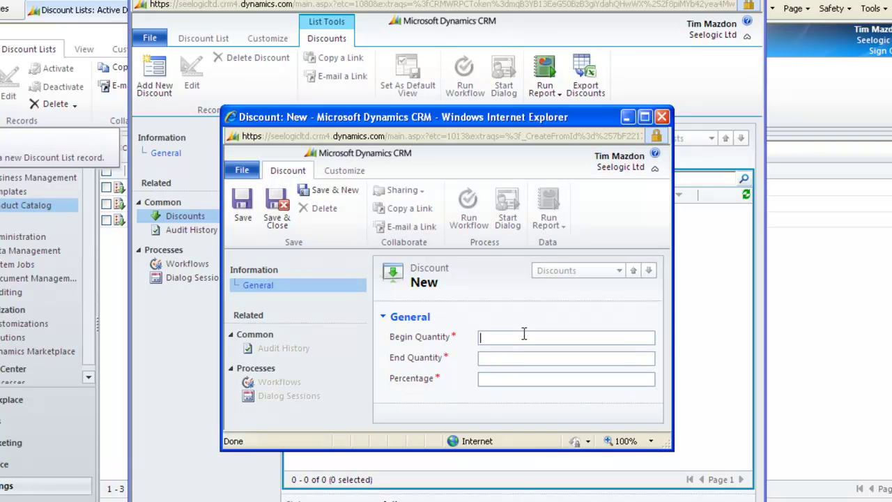
{"action": "type", "text": "1001"}
{"action": "left_click", "coordinate": [505, 357]}
{"action": "type", "text": "1000000"}
{"action": "left_click", "coordinate": [498, 378]}
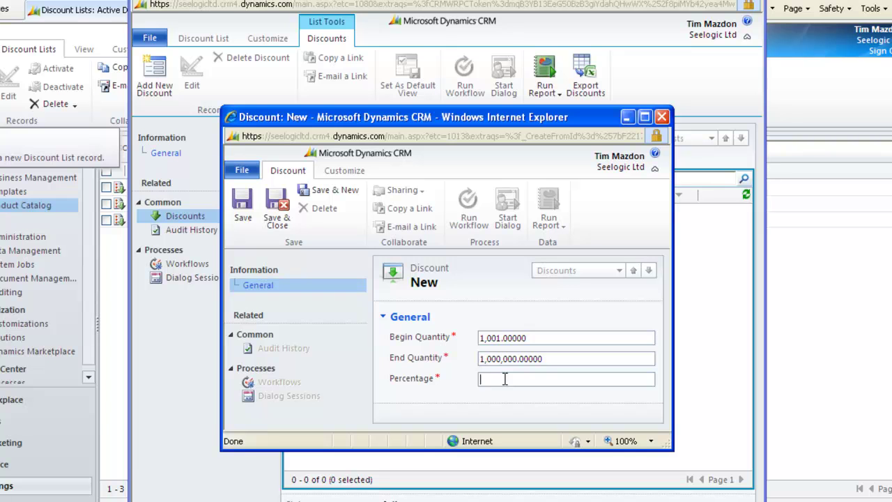
{"action": "type", "text": "5"}
{"action": "left_click", "coordinate": [283, 209]}
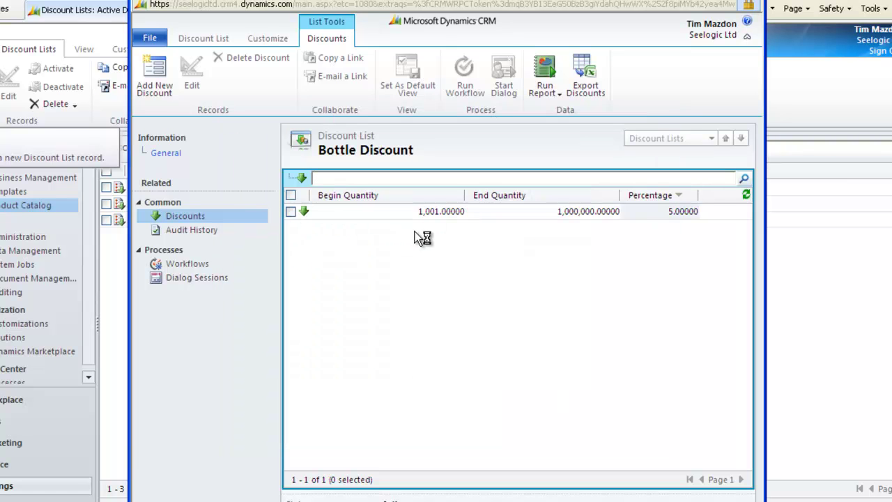
{"action": "left_click", "coordinate": [170, 160]}
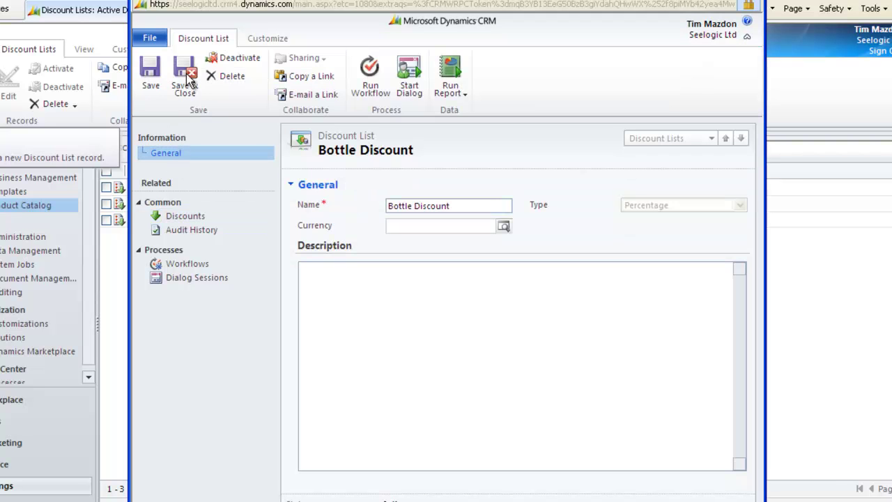
{"action": "left_click", "coordinate": [189, 78]}
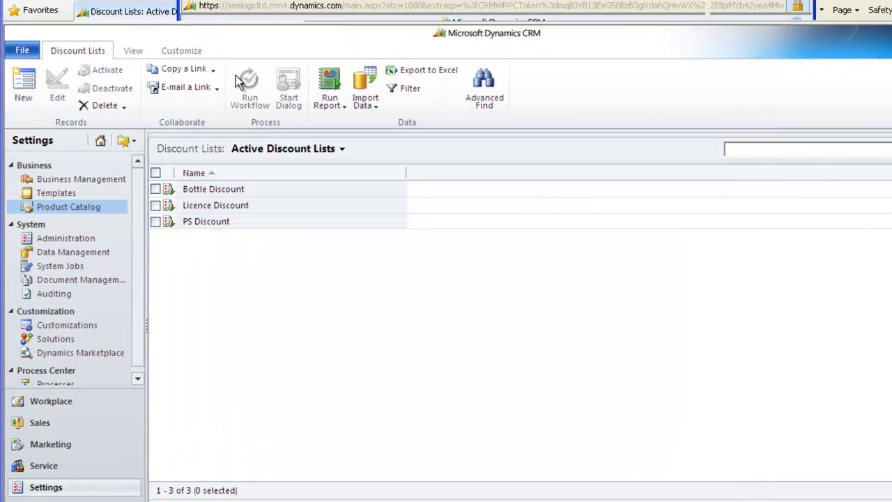
- Open the Bottles product from the product catalog and show its price list items
{"action": "left_click", "coordinate": [65, 212]}
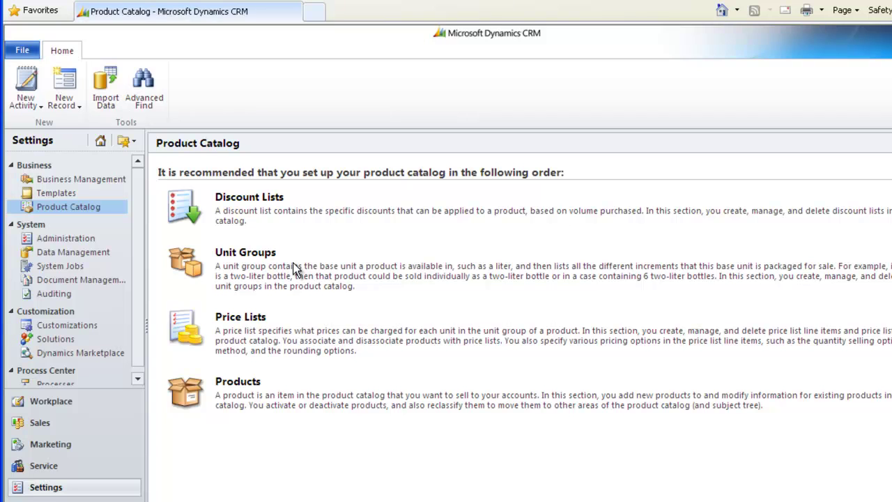
{"action": "left_click", "coordinate": [238, 385]}
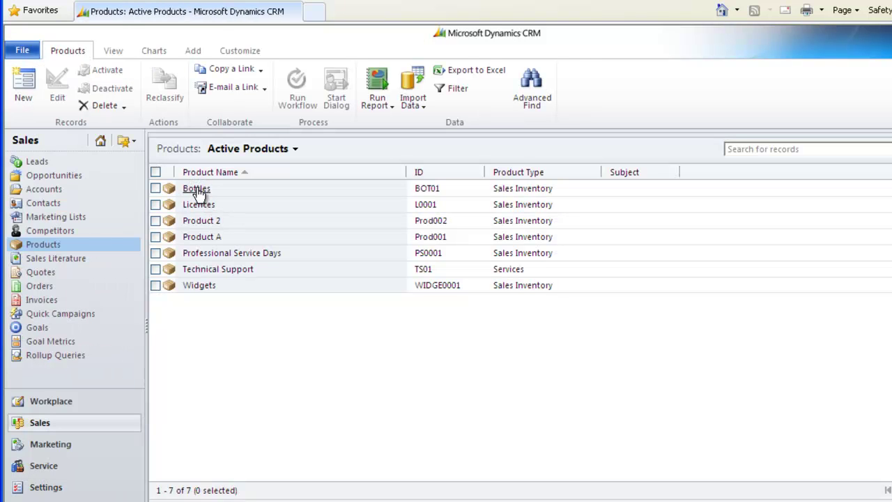
{"action": "left_click", "coordinate": [197, 189]}
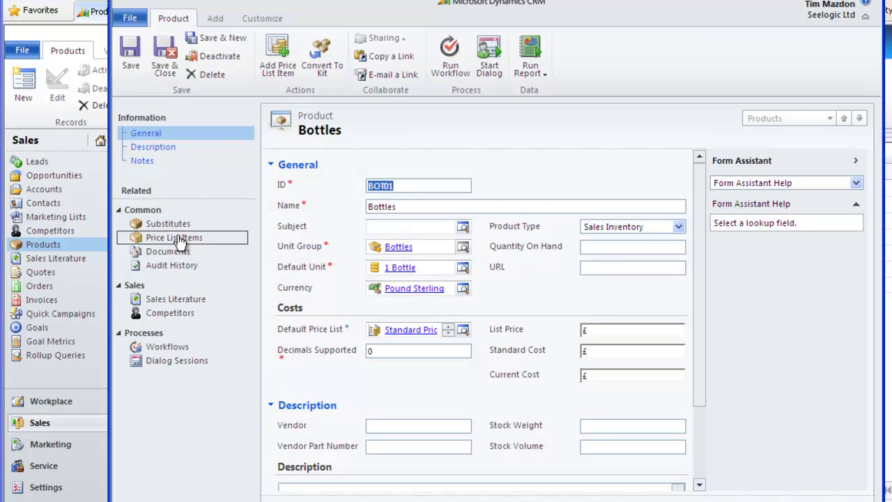
{"action": "left_click", "coordinate": [179, 239]}
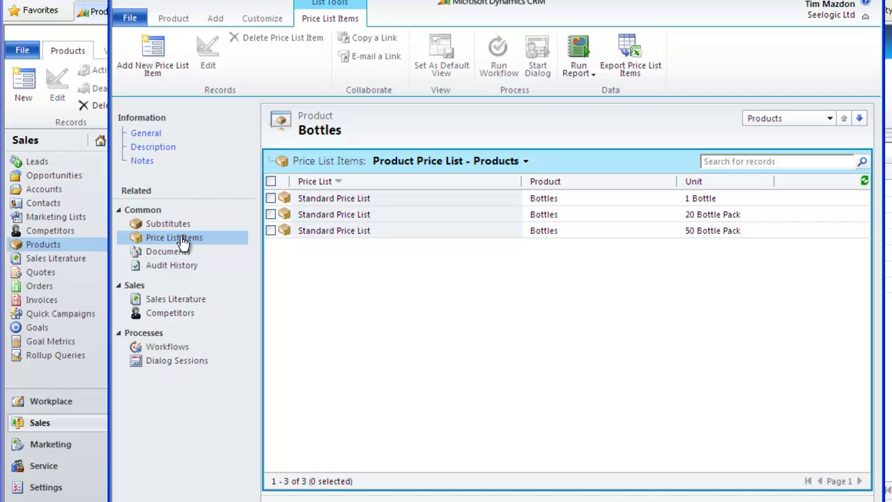
- Assign the Bottle Discount list to the 1 Bottle price list item, and save and close the item
{"action": "left_click", "coordinate": [271, 198]}
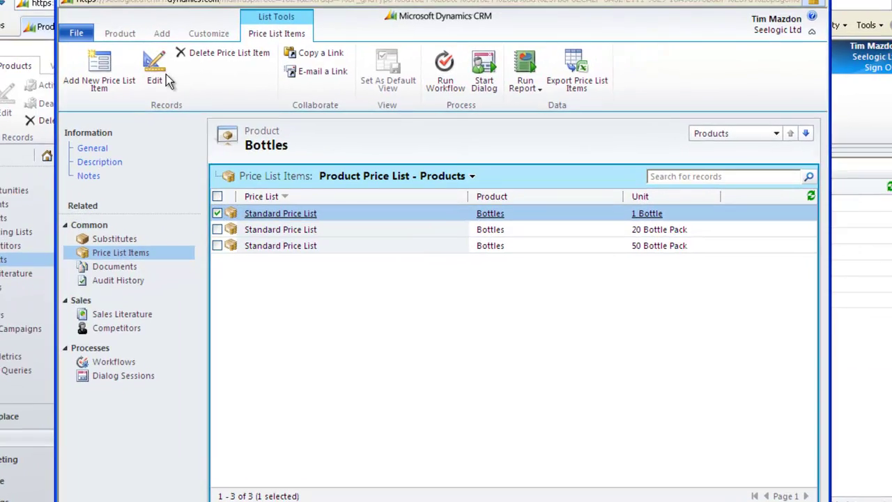
{"action": "left_click", "coordinate": [154, 75]}
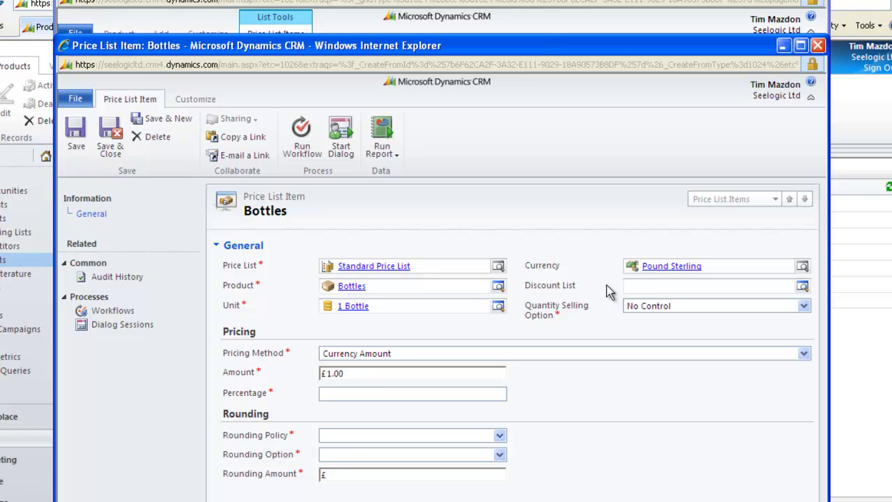
{"action": "left_click", "coordinate": [802, 287]}
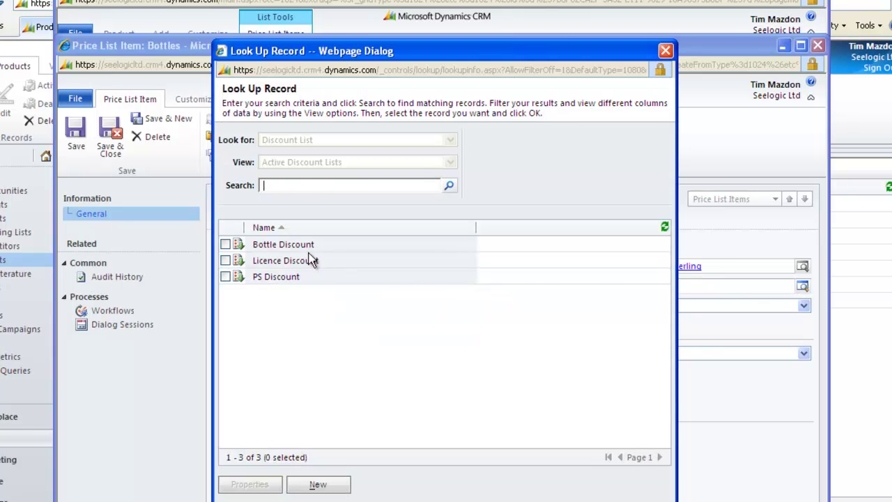
{"action": "left_click", "coordinate": [293, 246]}
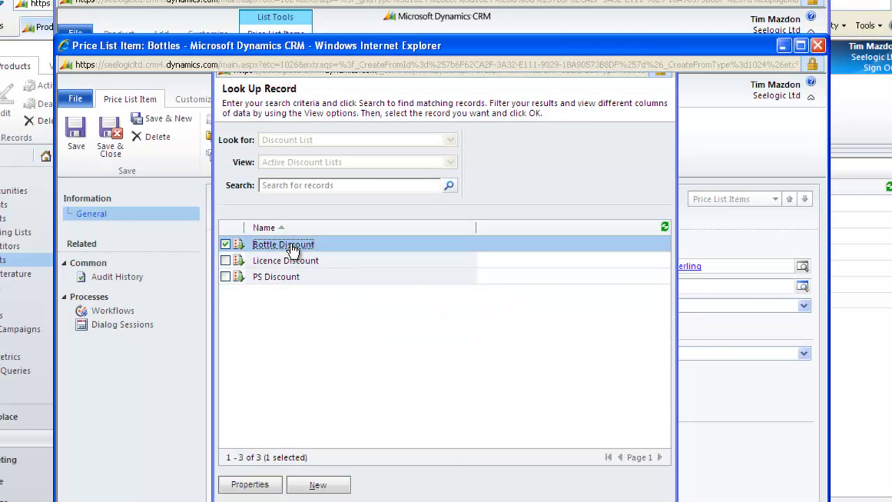
{"action": "double_click", "coordinate": [293, 245]}
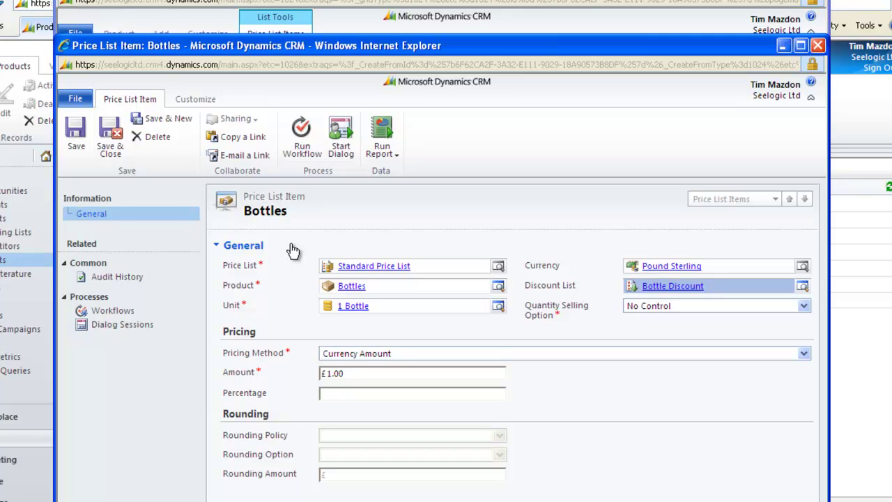
{"action": "left_click", "coordinate": [110, 138]}
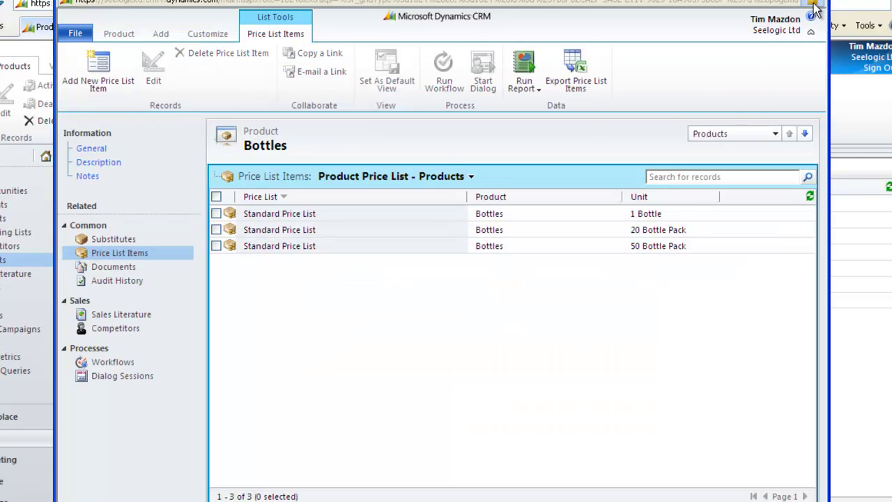
- Close the Bottles product record and start a new opportunity product in the line items of the Bottles opportunity
{"action": "key", "text": "alt+F4"}
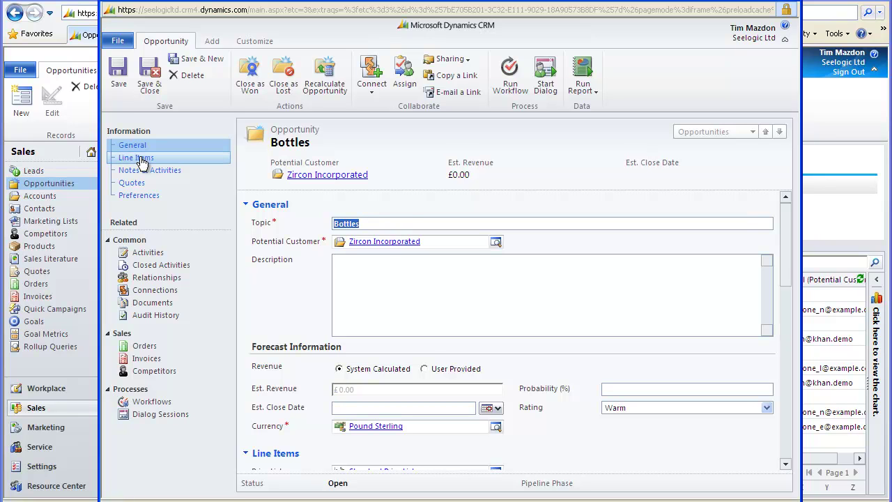
{"action": "left_click", "coordinate": [142, 159]}
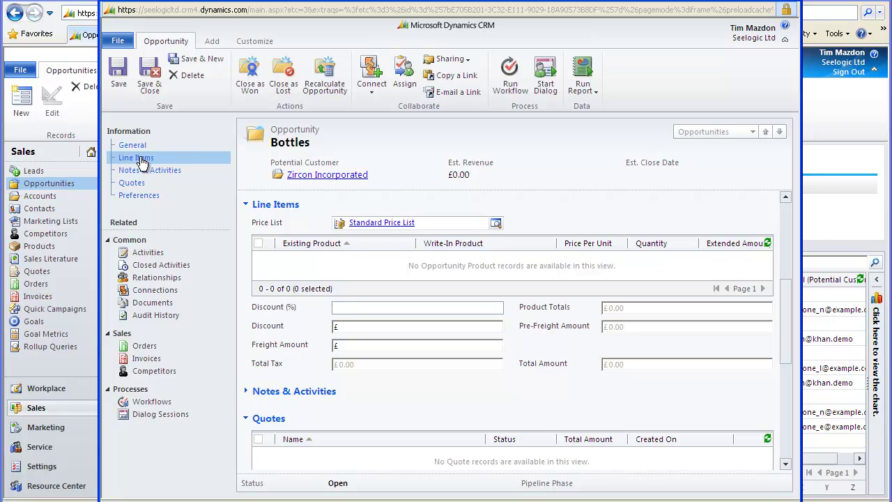
{"action": "left_click", "coordinate": [348, 274]}
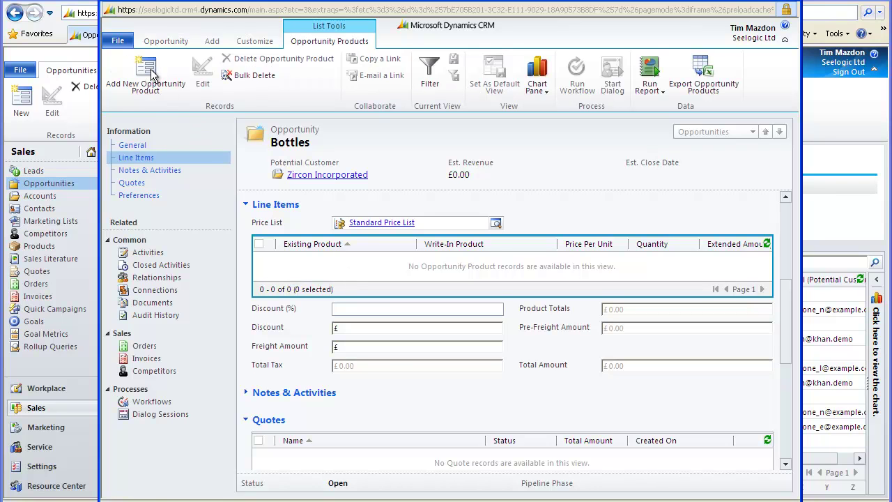
{"action": "left_click", "coordinate": [153, 73]}
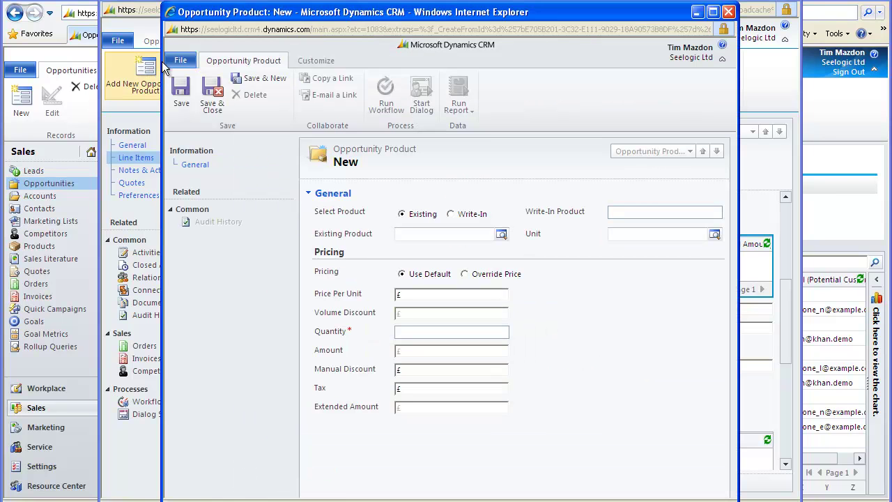
- Choose Bottles as the existing product and 1 Bottle as the unit for the new opportunity product
{"action": "left_click", "coordinate": [501, 235]}
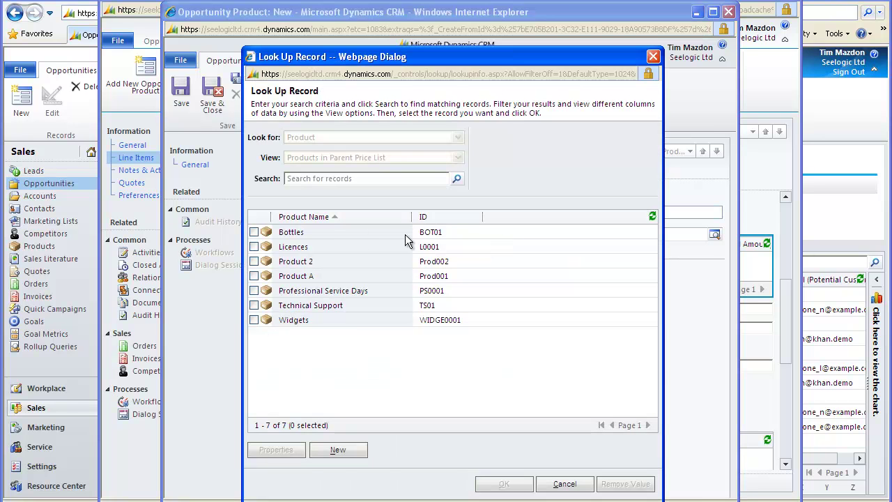
{"action": "left_click", "coordinate": [297, 235]}
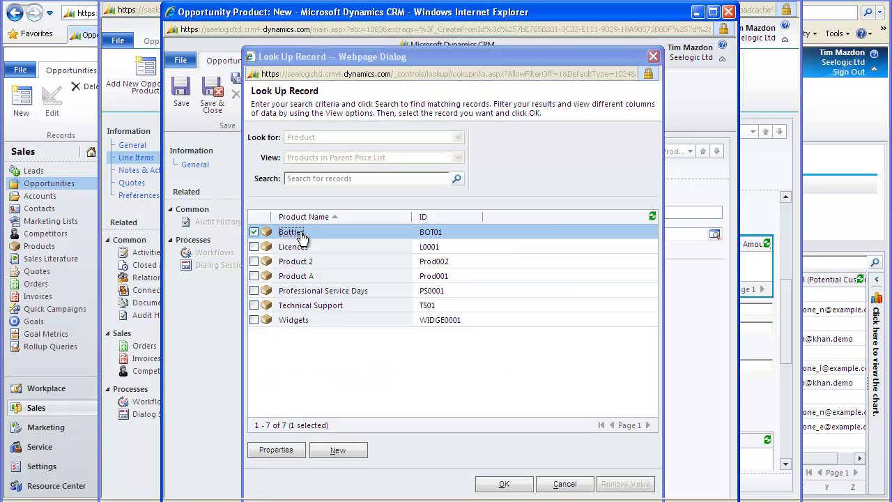
{"action": "double_click", "coordinate": [301, 237]}
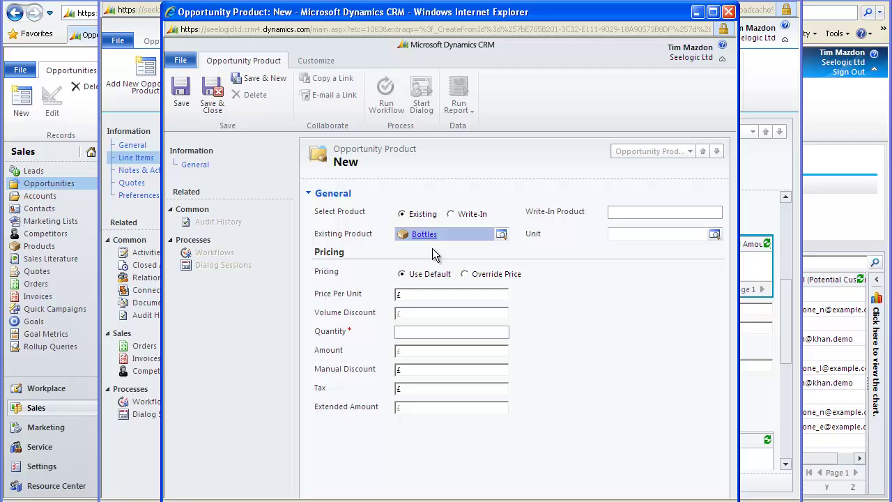
{"action": "left_click", "coordinate": [715, 235]}
{"action": "left_click", "coordinate": [716, 235]}
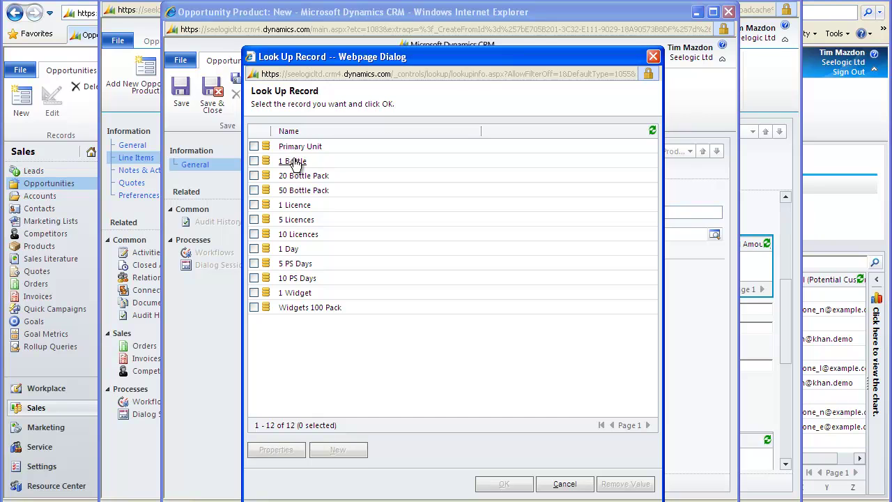
{"action": "left_click", "coordinate": [296, 164]}
{"action": "left_click", "coordinate": [296, 164]}
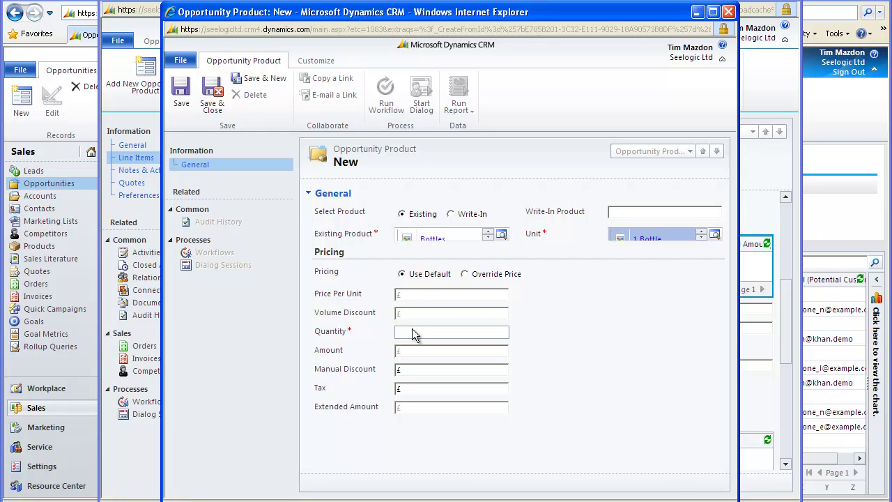
- Set the opportunity product's quantity to 1500, and save and close the record
{"action": "left_click", "coordinate": [412, 332]}
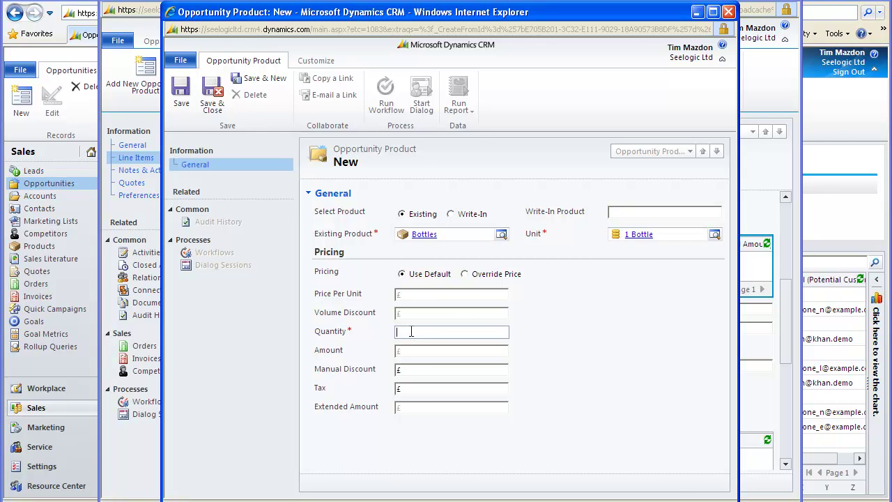
{"action": "type", "text": "1500"}
{"action": "left_click", "coordinate": [211, 91]}
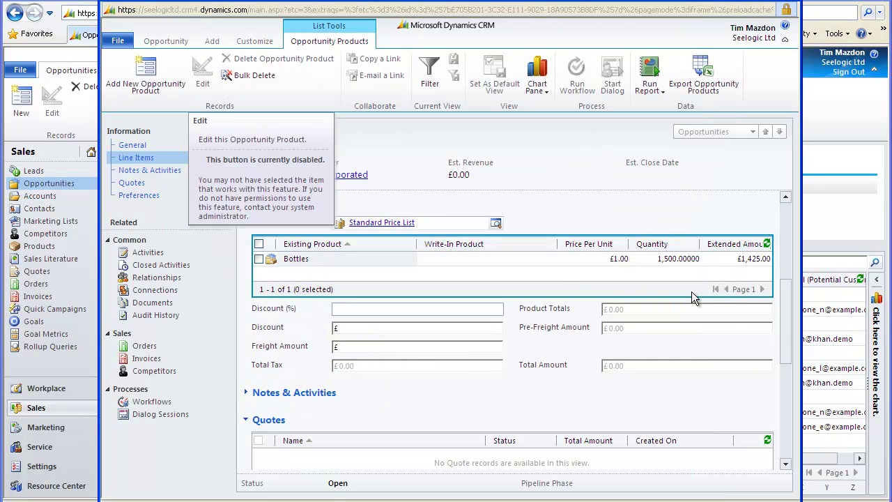